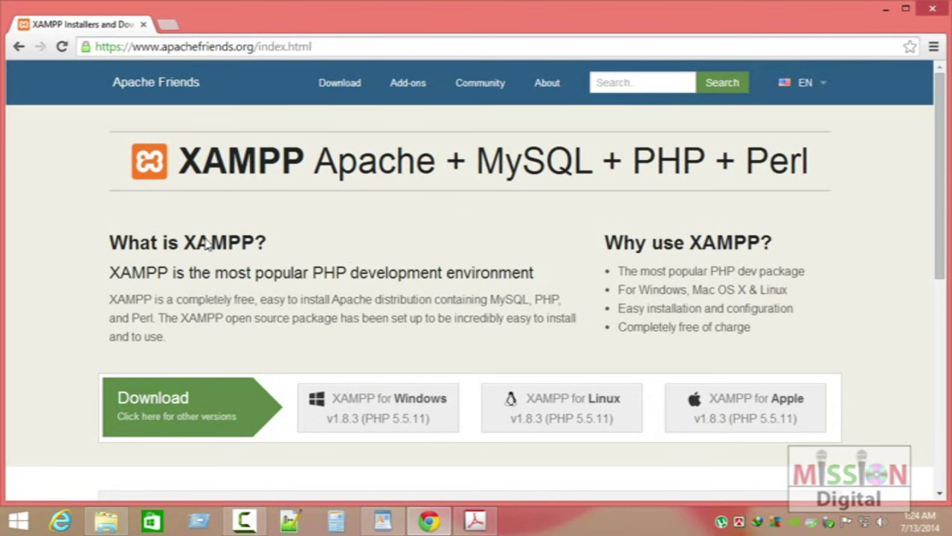
- Examine the bundled components in the XAMPP heading and the address of the Apache Friends site
drag(313, 165, 824, 164)
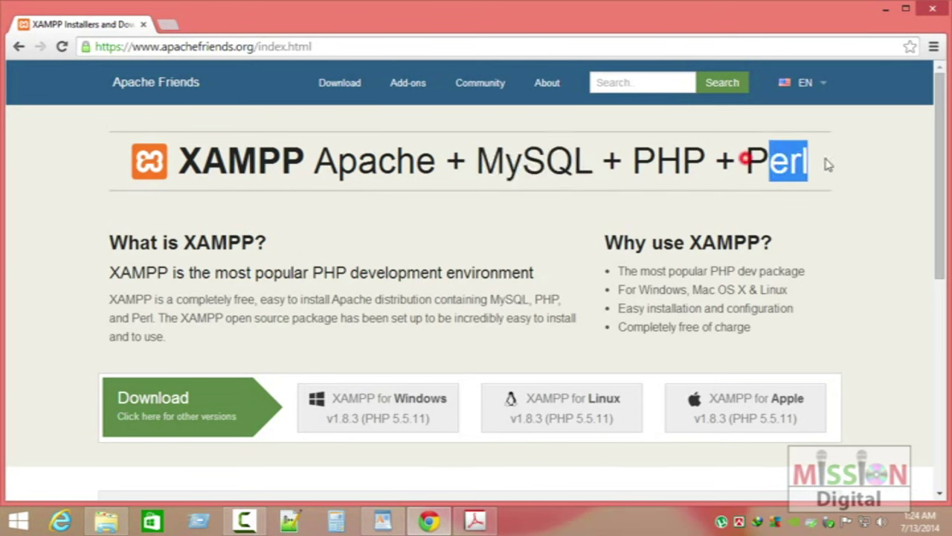
drag(744, 165, 811, 164)
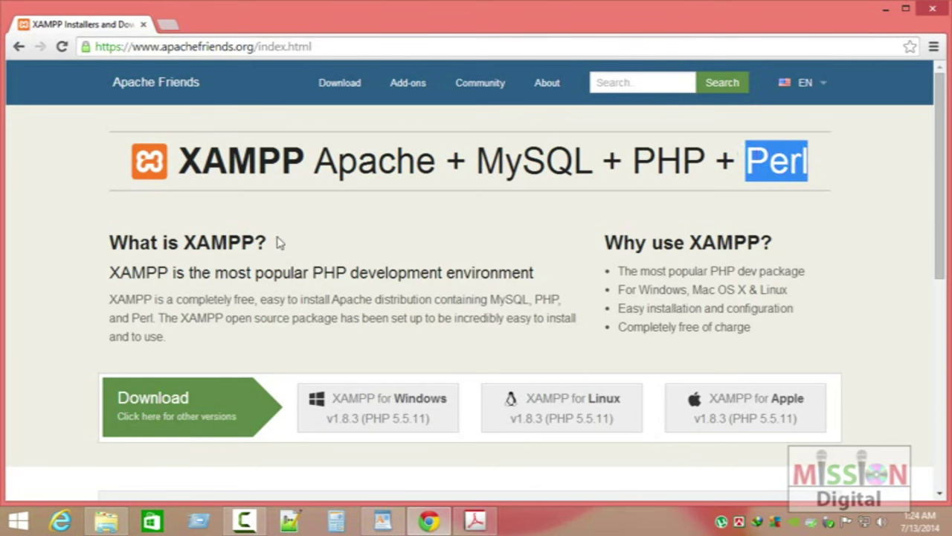
drag(314, 169, 436, 165)
drag(174, 164, 588, 168)
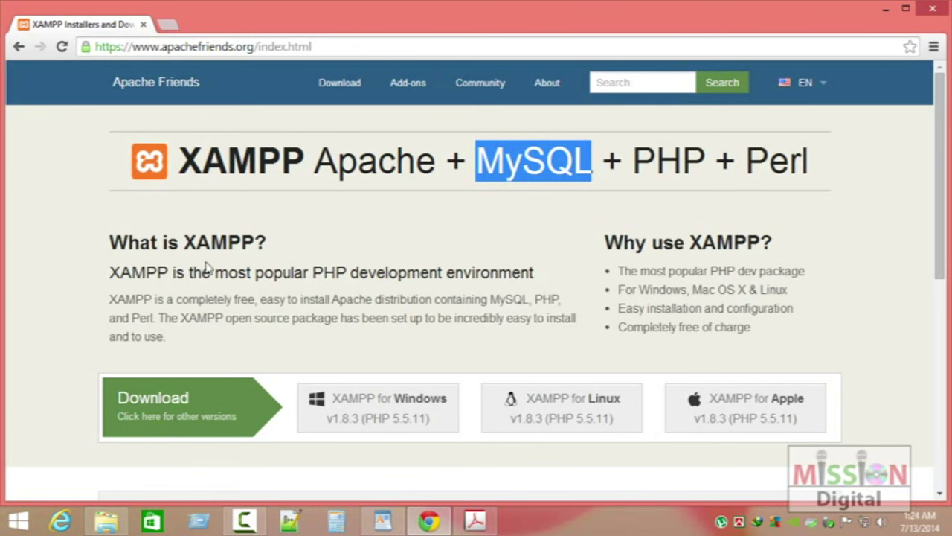
double_click(138, 46)
drag(154, 47, 238, 46)
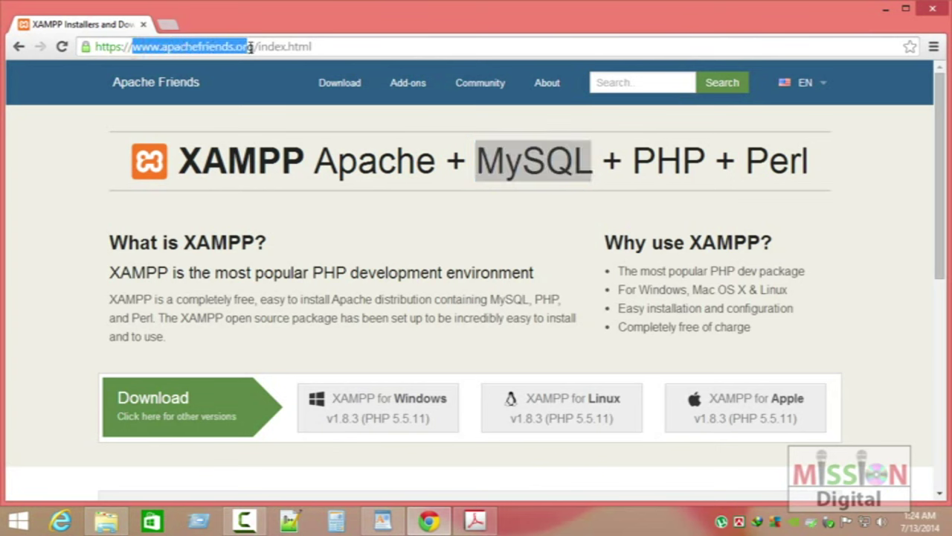
click(348, 46)
drag(348, 46, 113, 46)
click(228, 266)
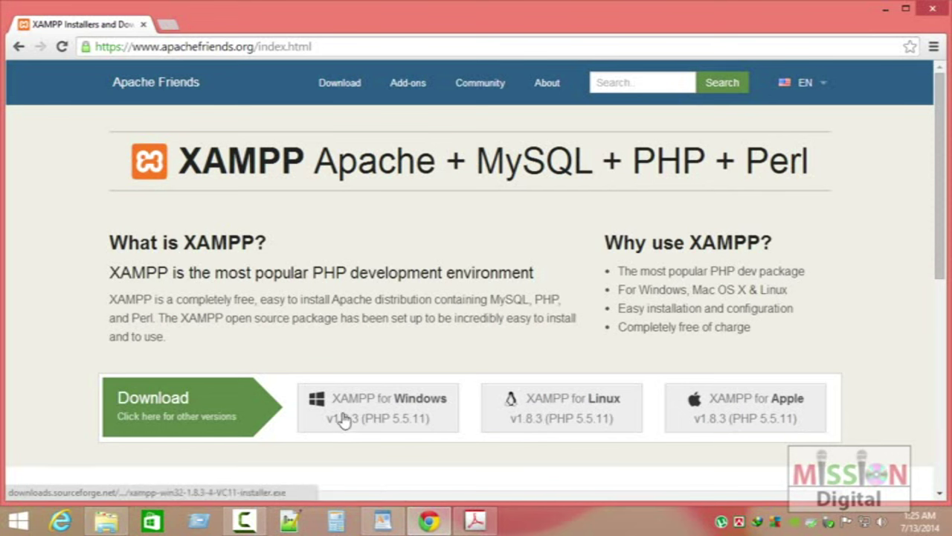
- Request the XAMPP for Windows v1.8.3 (PHP 5.5.11) download and minimize the browser window
click(378, 414)
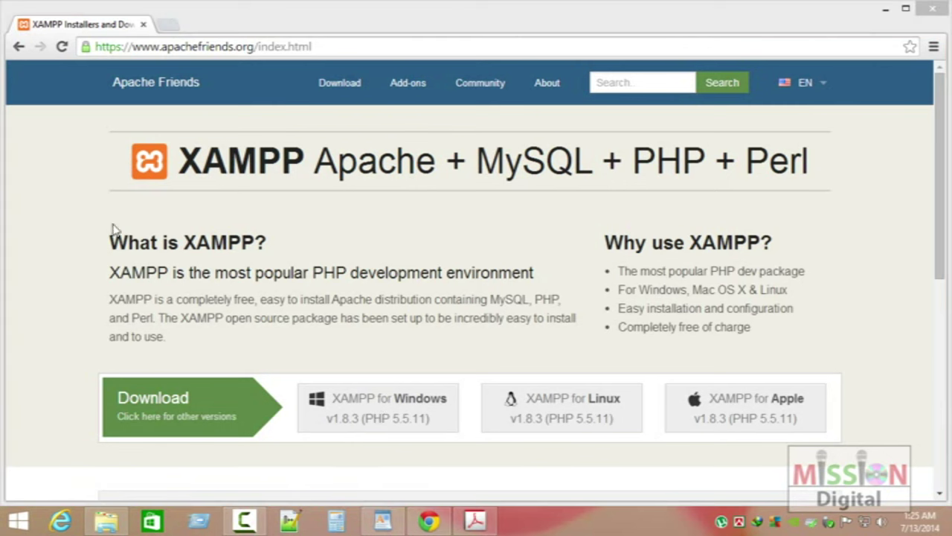
drag(939, 191, 717, 257)
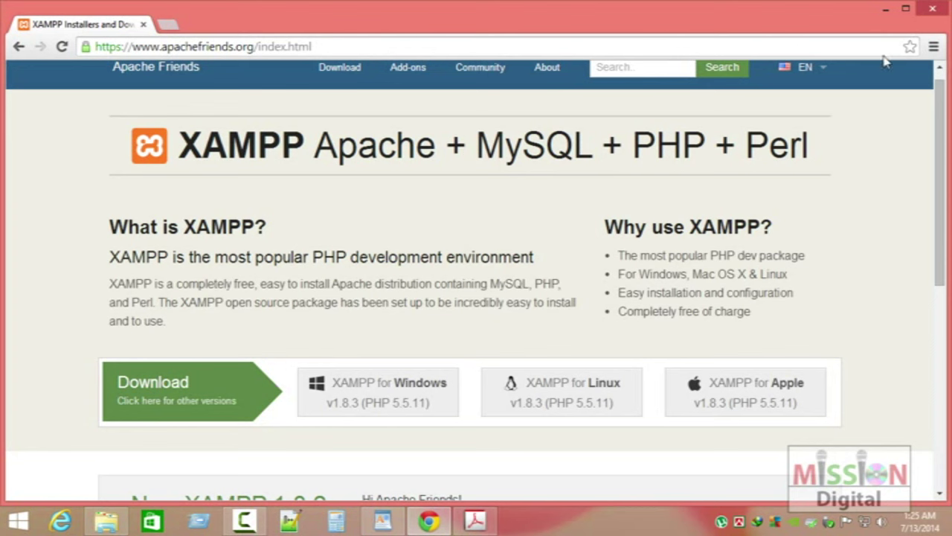
click(885, 11)
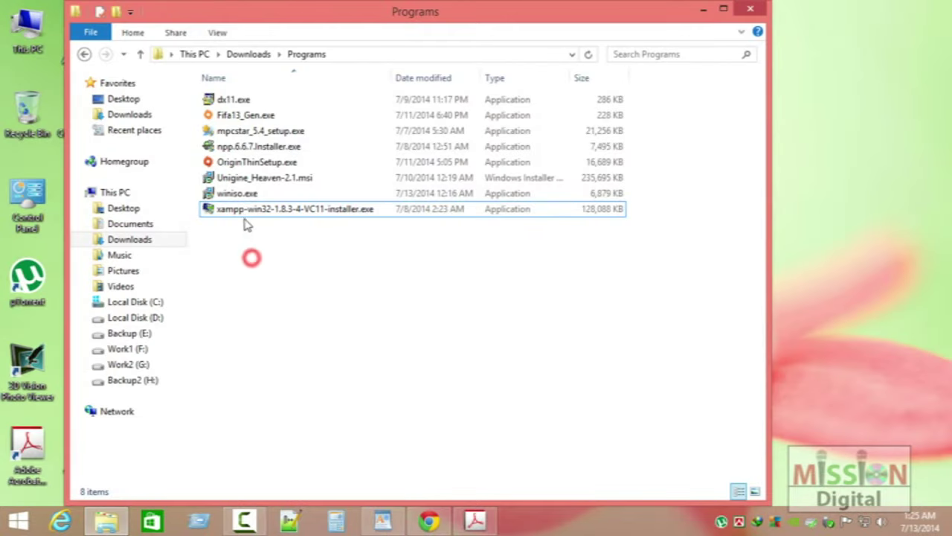
- Run xampp-win32-1.8.3-4-VC11-installer.exe from the Programs downloads folder, continuing past the antivirus question and the User Account Control warning
click(301, 211)
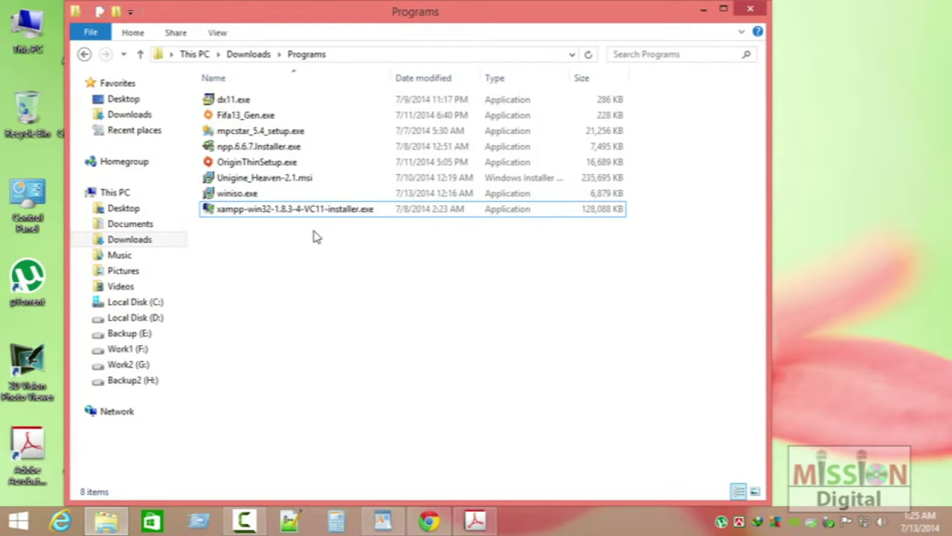
double_click(264, 212)
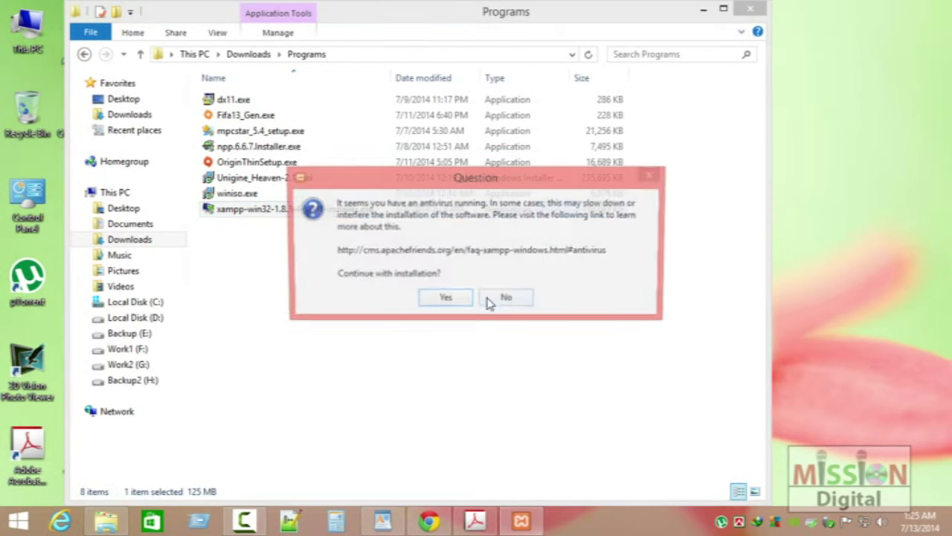
drag(480, 186, 457, 185)
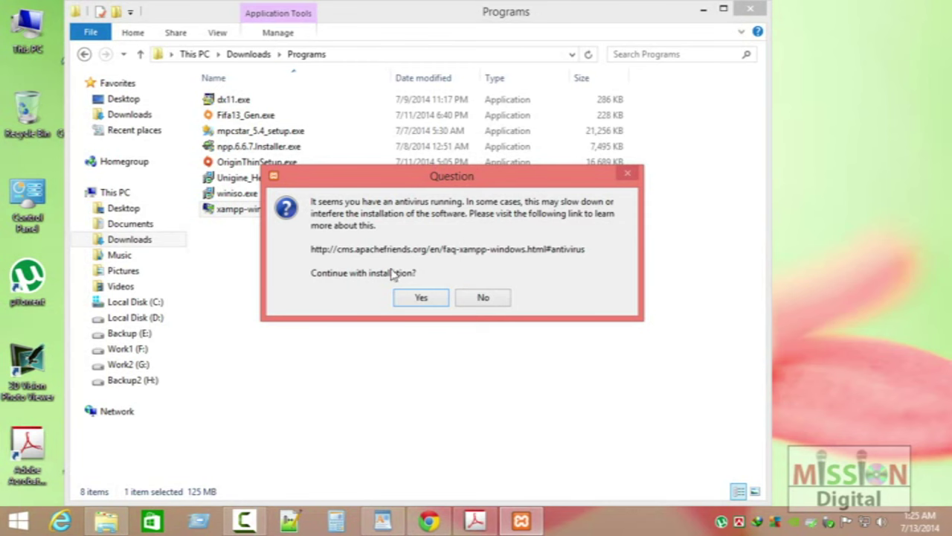
click(419, 299)
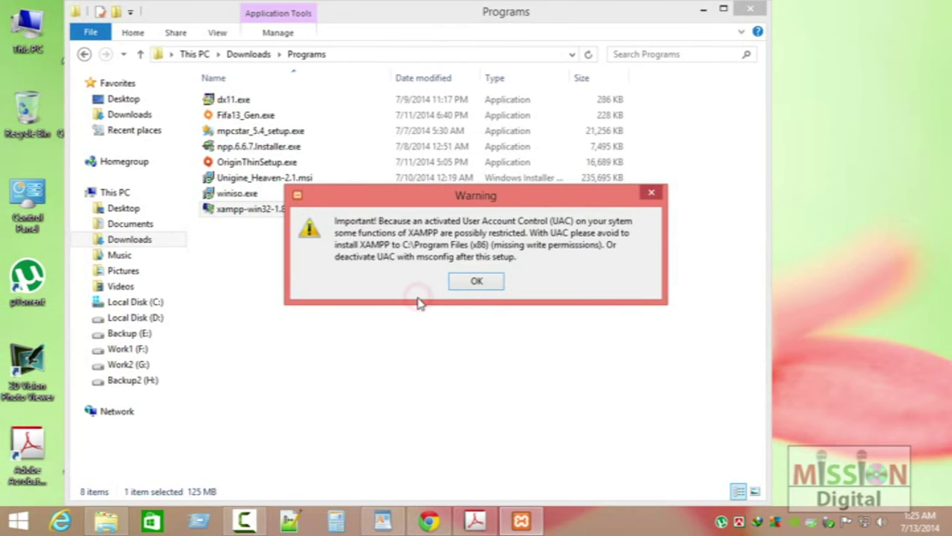
click(476, 282)
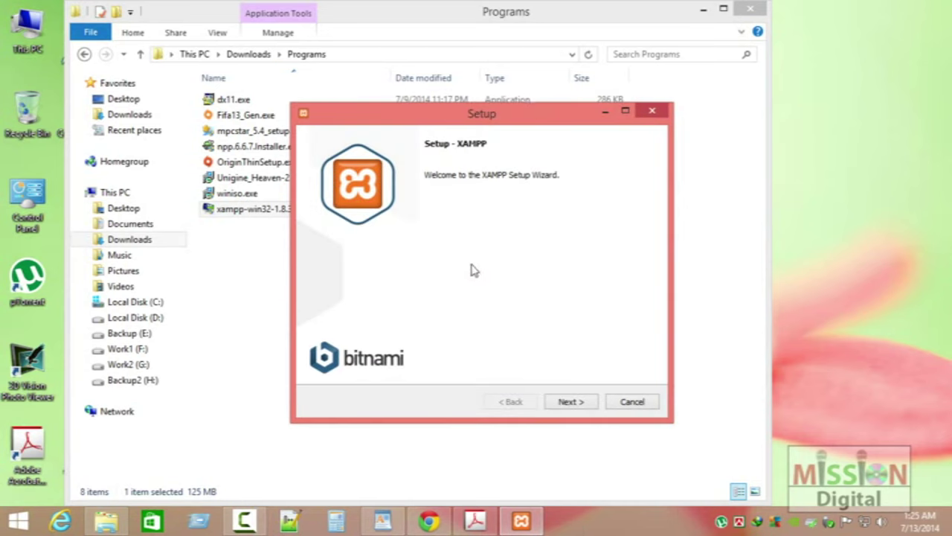
- Advance through the XAMPP setup wizard with all components selected and C:\xampp as the installation folder
drag(497, 115, 414, 103)
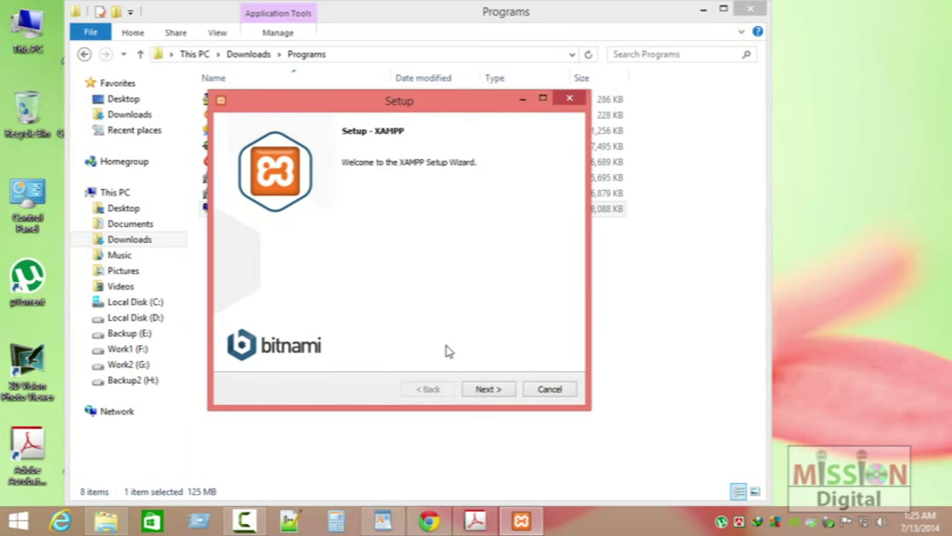
mouse_move(386, 111)
mouse_down()
mouse_move(424, 109)
mouse_move(398, 115)
mouse_up()
click(497, 395)
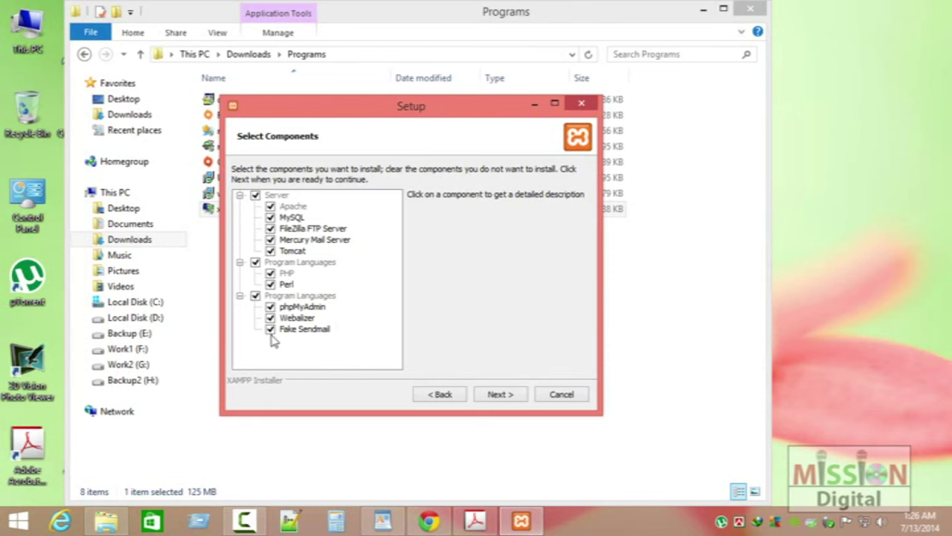
click(500, 396)
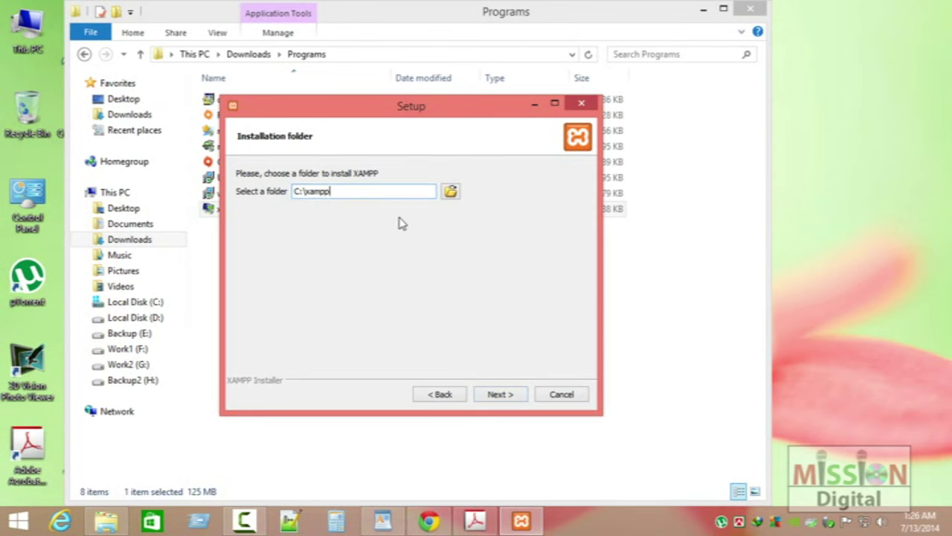
drag(298, 192, 294, 191)
text(E)
click(500, 395)
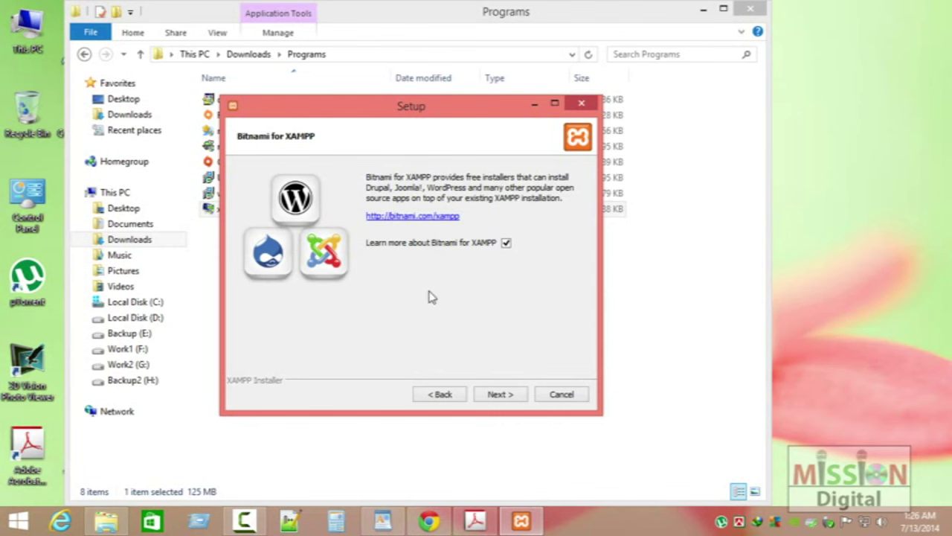
- Turn off the option to learn more about Bitnami for XAMPP and proceed with the installation
click(506, 244)
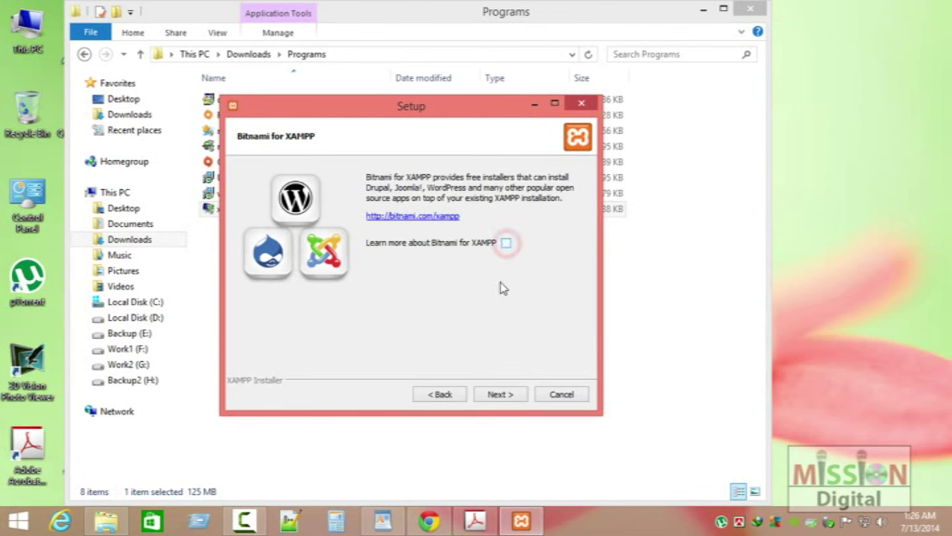
click(500, 395)
click(492, 395)
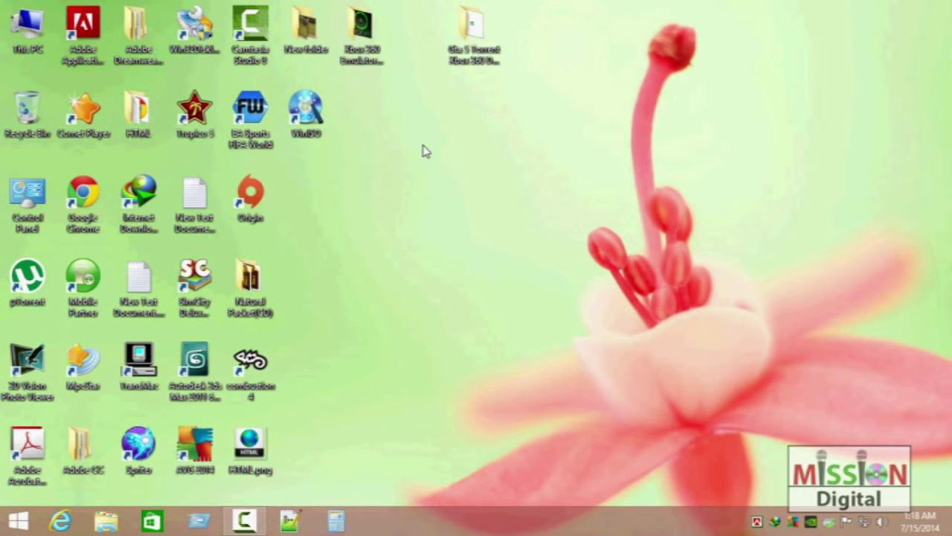
- Open the xampp folder on Local Disk (C:) and look through its contents
double_click(16, 21)
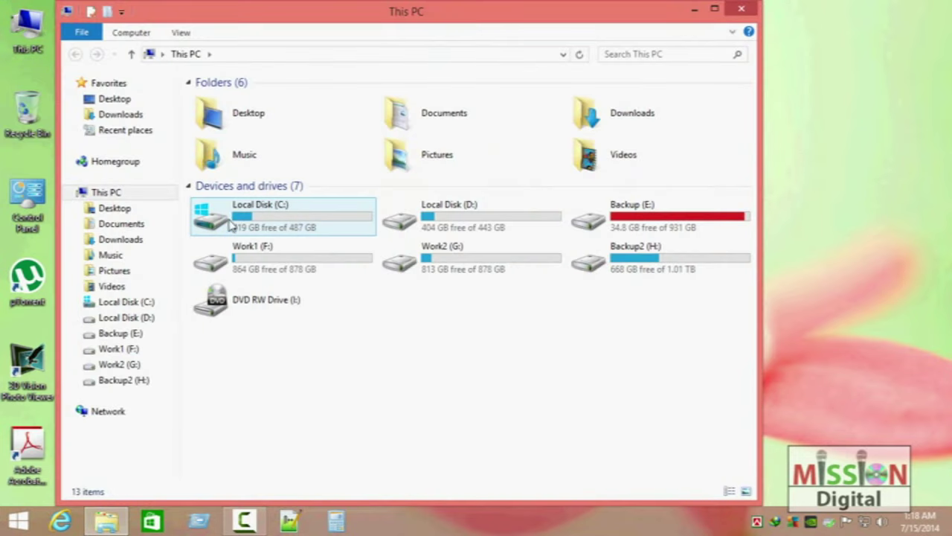
double_click(287, 210)
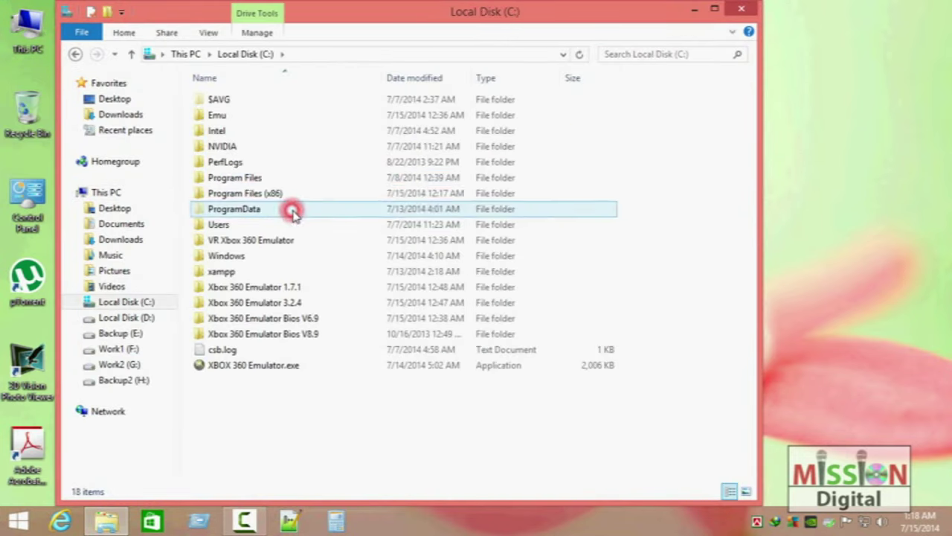
double_click(226, 273)
scroll(270, 308, down, 2)
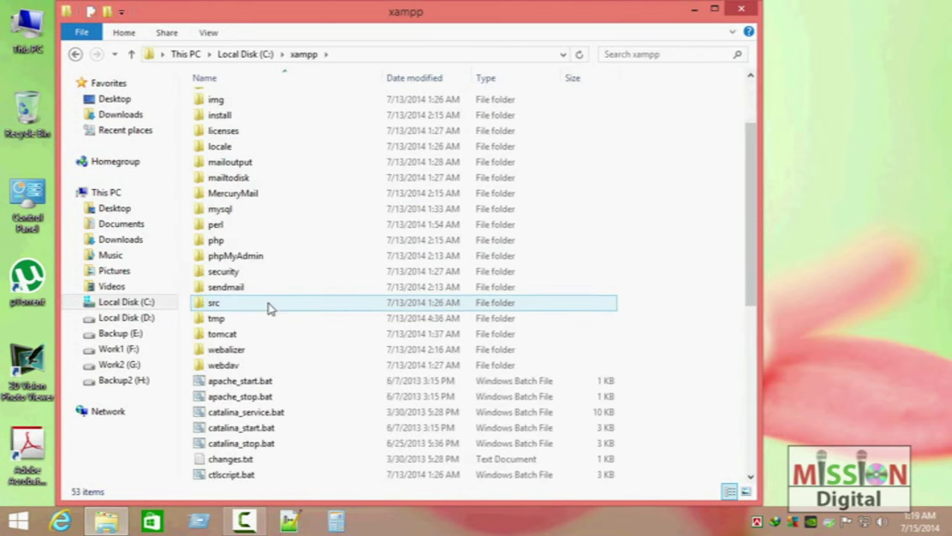
scroll(270, 308, down, 7)
scroll(283, 296, up, 5)
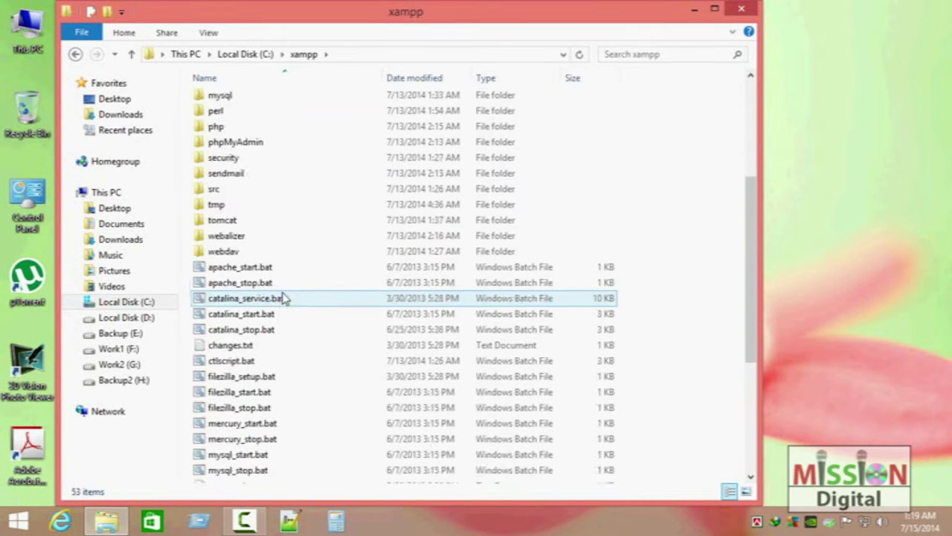
scroll(283, 296, up, 5)
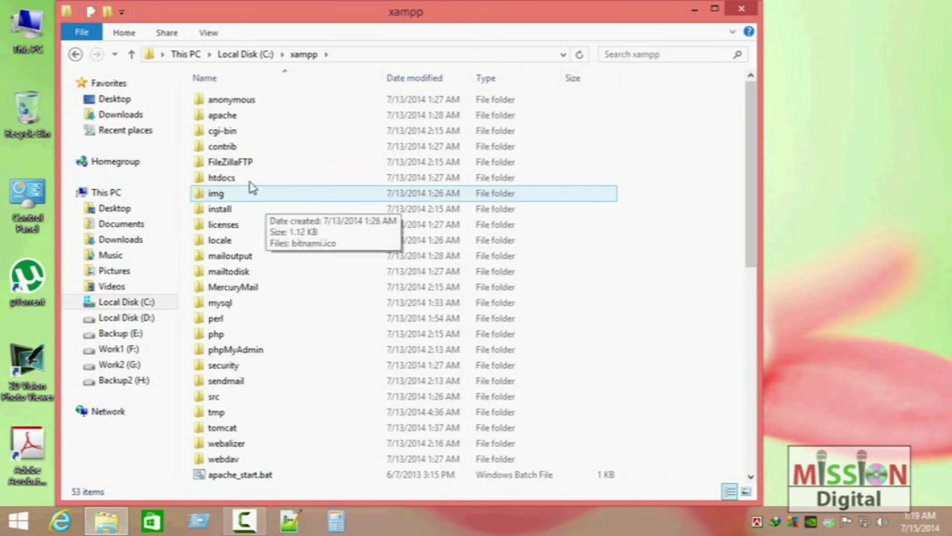
- Open the htdocs folder inside xampp, look into its xampp subfolder and return to htdocs
mouse_move(252, 185)
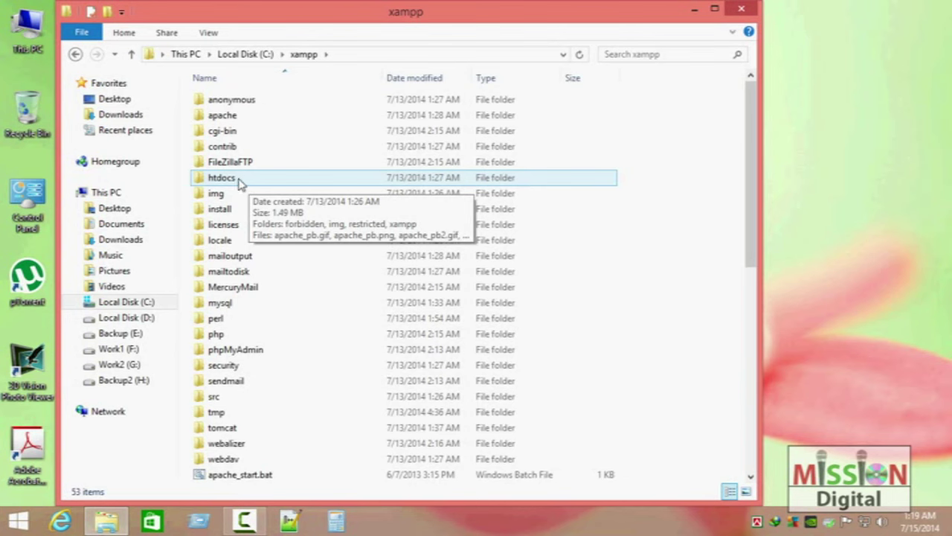
click(233, 179)
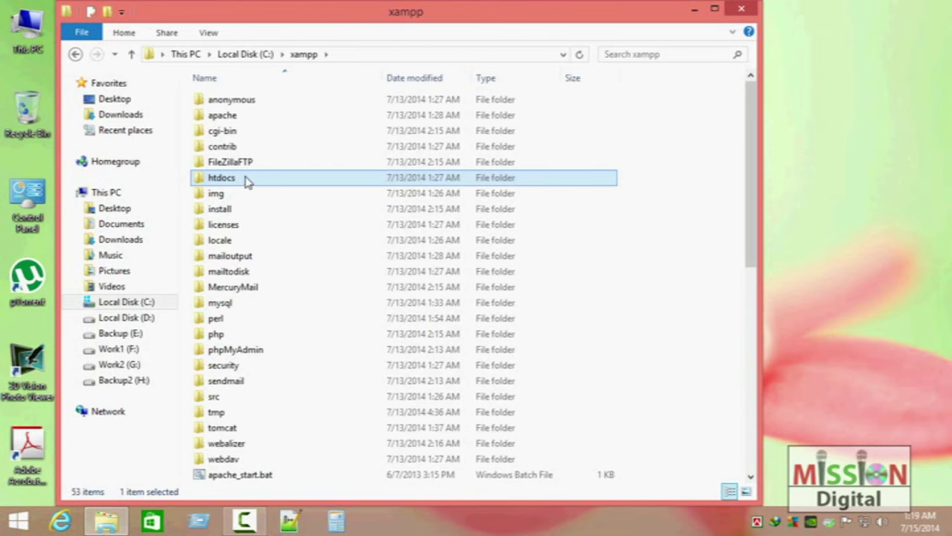
double_click(242, 180)
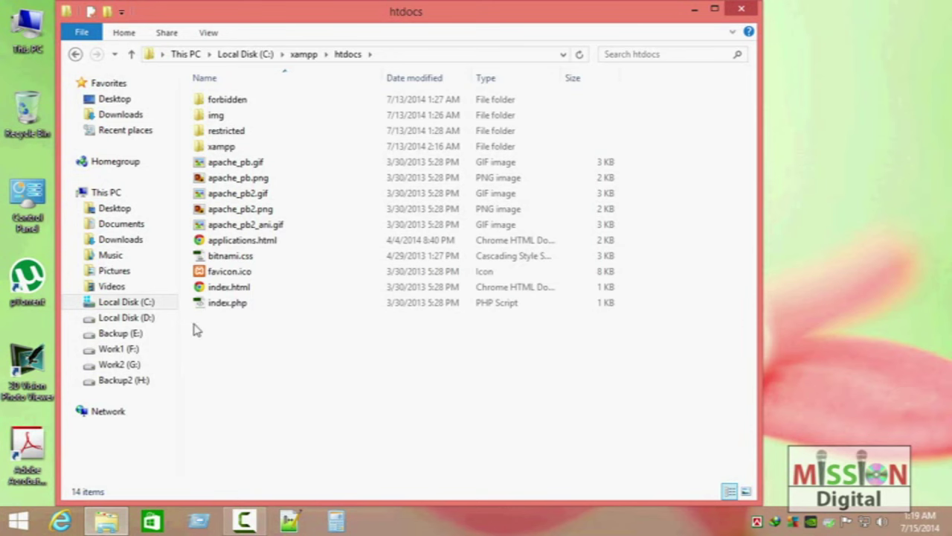
double_click(223, 147)
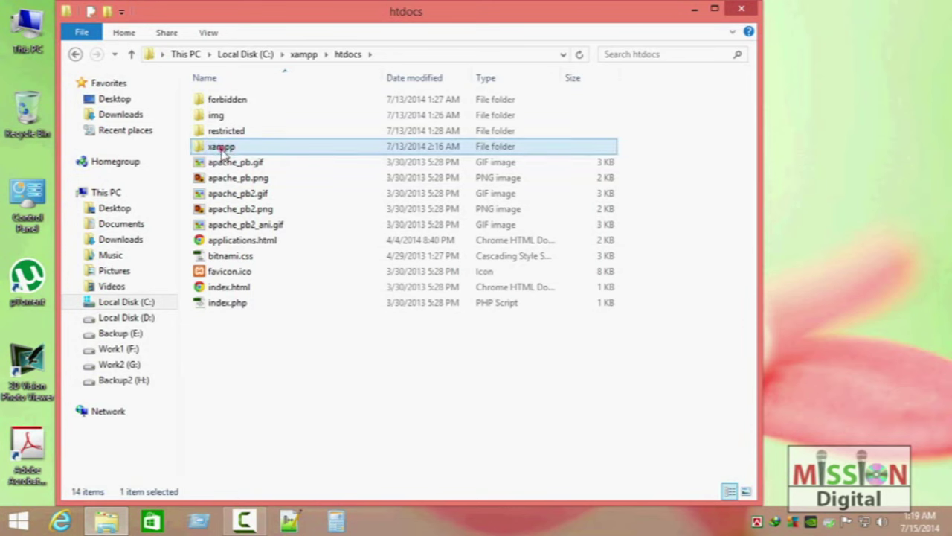
click(74, 56)
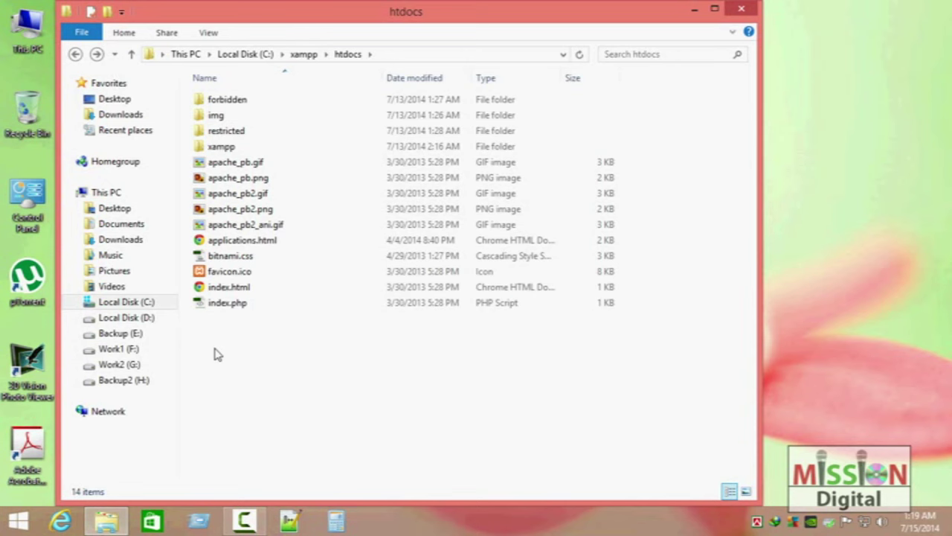
- Create a new folder named helloworl in htdocs
right_click(203, 335)
click(272, 302)
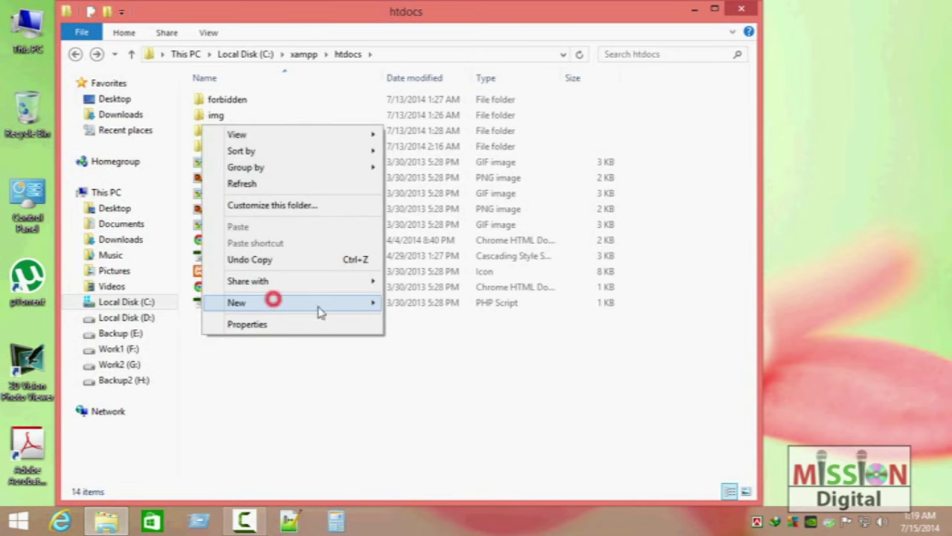
click(421, 302)
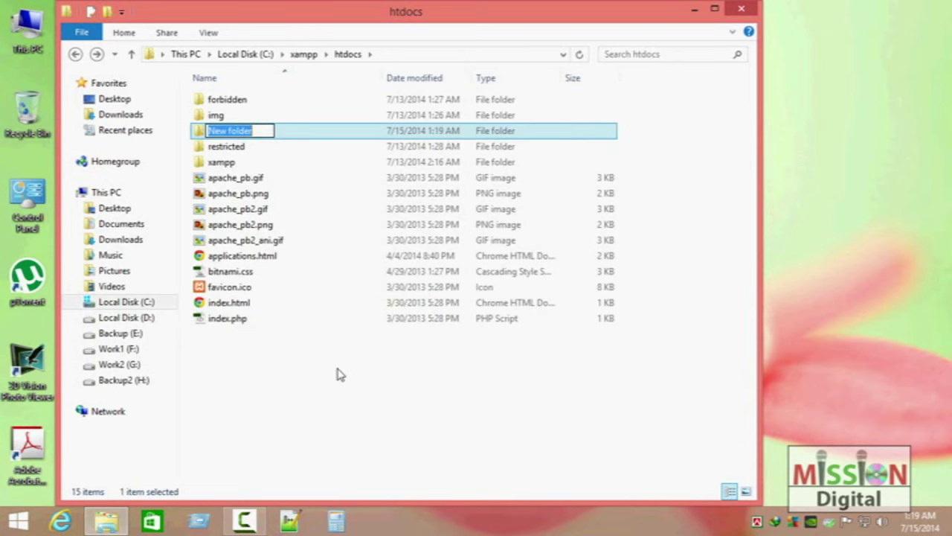
text(he)
key(BackSpace)
key(BackSpace)
text(helloworl)
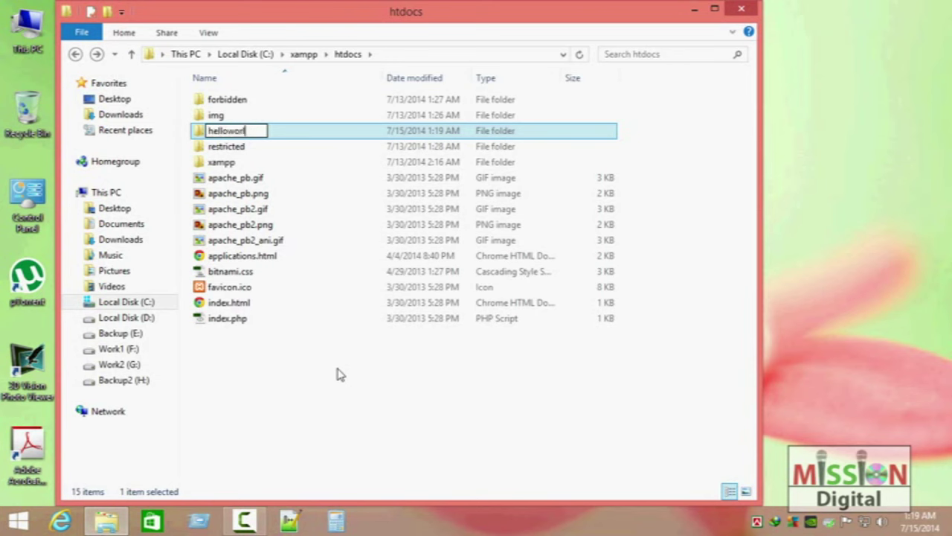
key(Return)
- Look inside the helloworl folder and delete it from htdocs
double_click(248, 118)
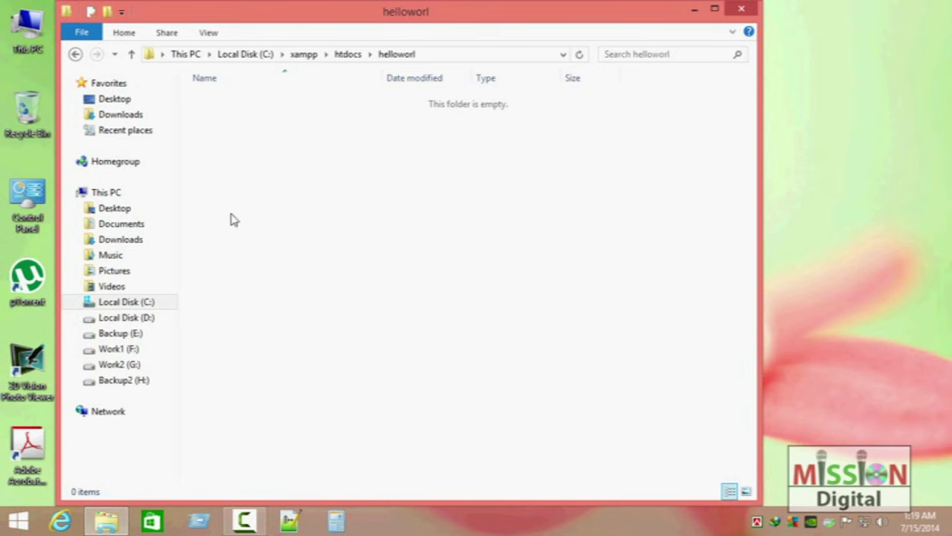
click(75, 54)
click(239, 115)
click(240, 97)
click(241, 113)
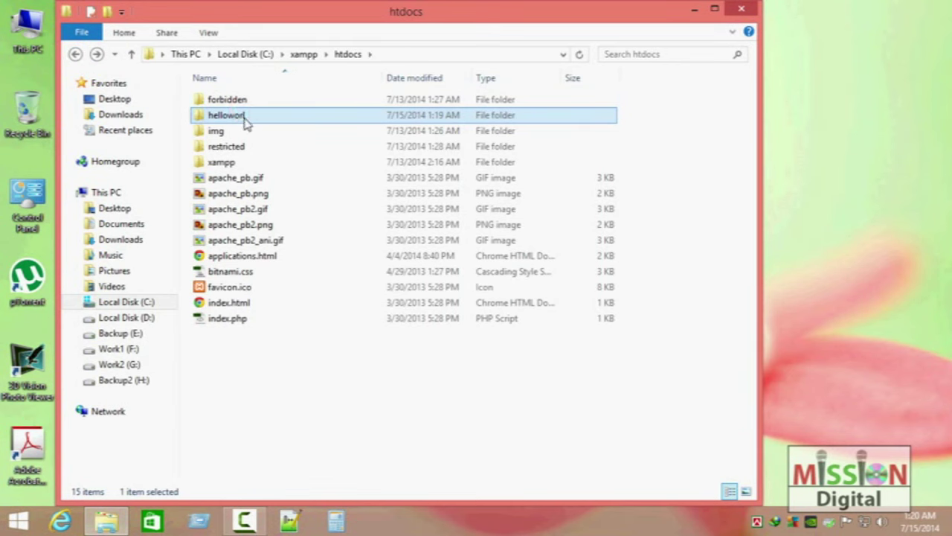
key(Delete)
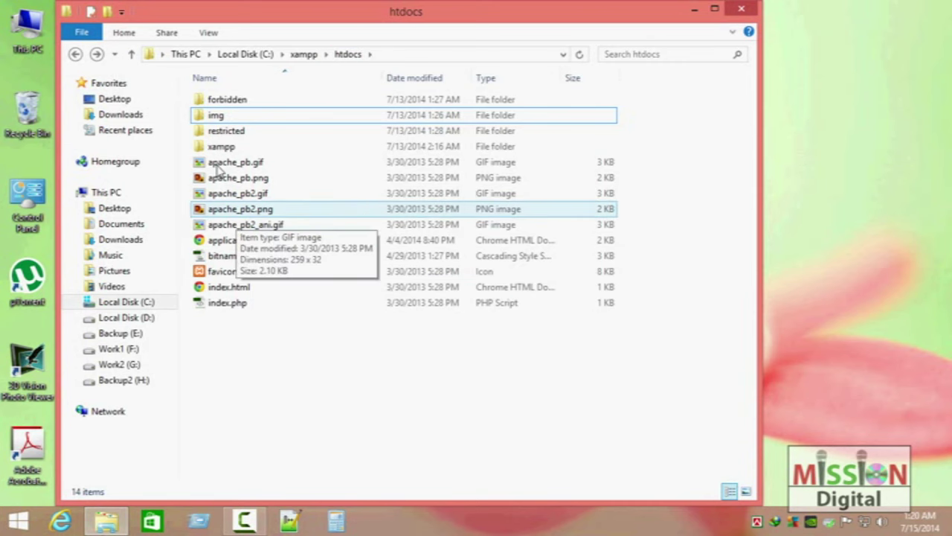
- Create a new folder named "hell world" in htdocs
right_click(232, 339)
click(302, 307)
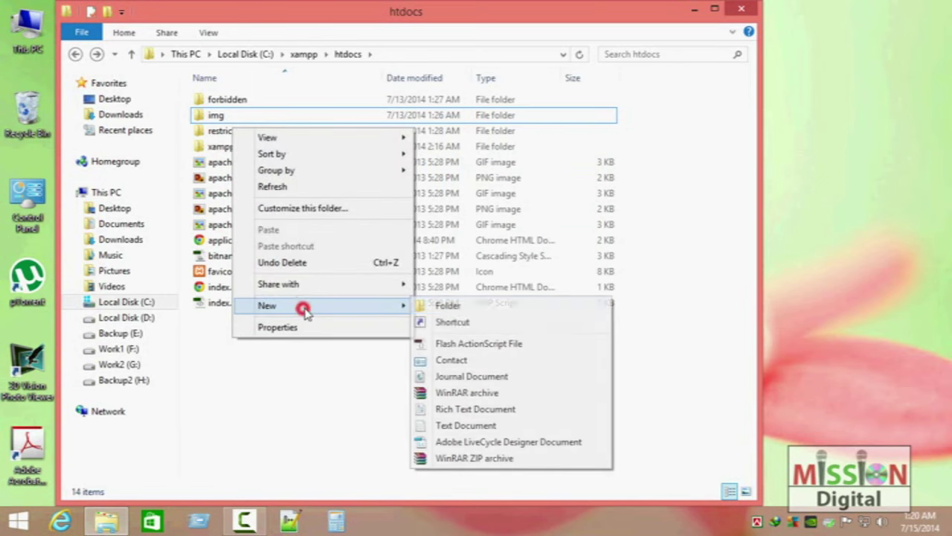
click(450, 306)
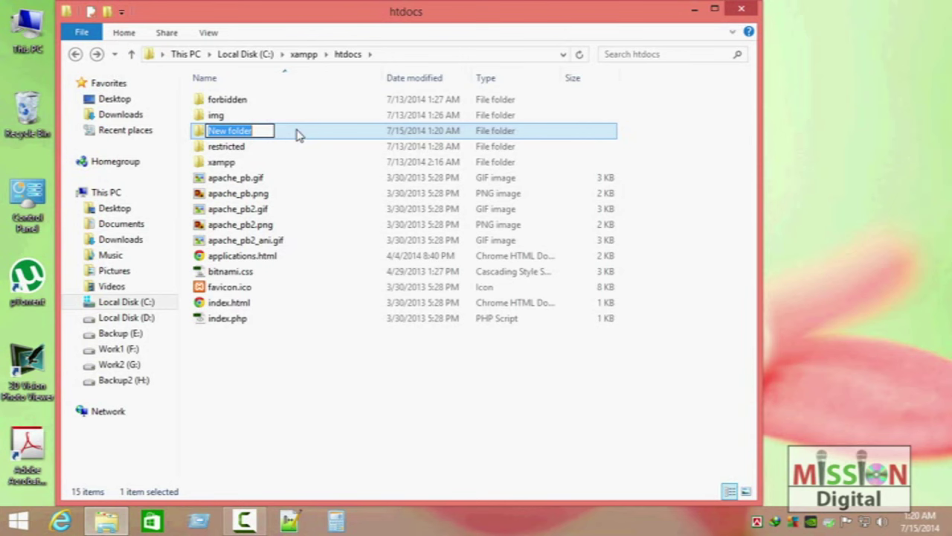
text(hell)
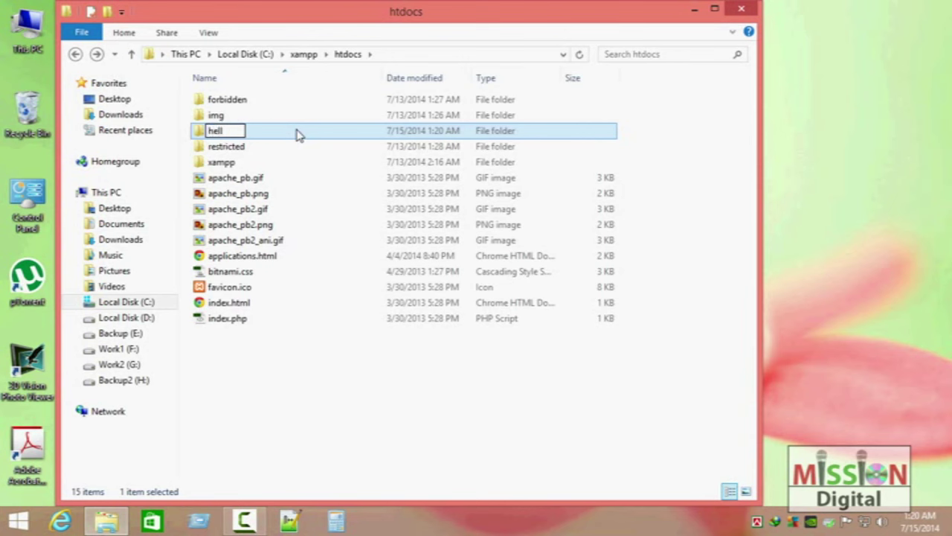
text( world)
key(Return)
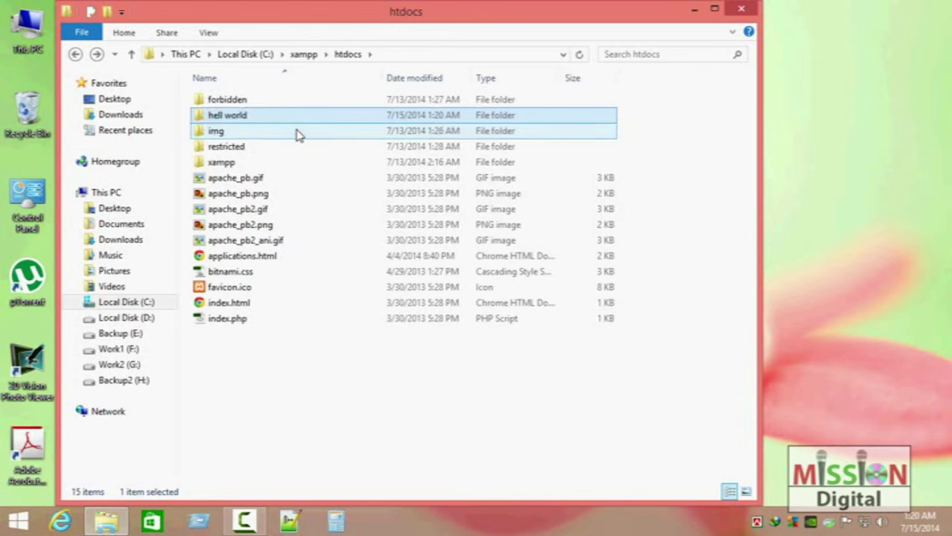
- Try to rename the "hell world" folder by replacing its space with an underscore
click(224, 116)
click(224, 115)
key(Delete)
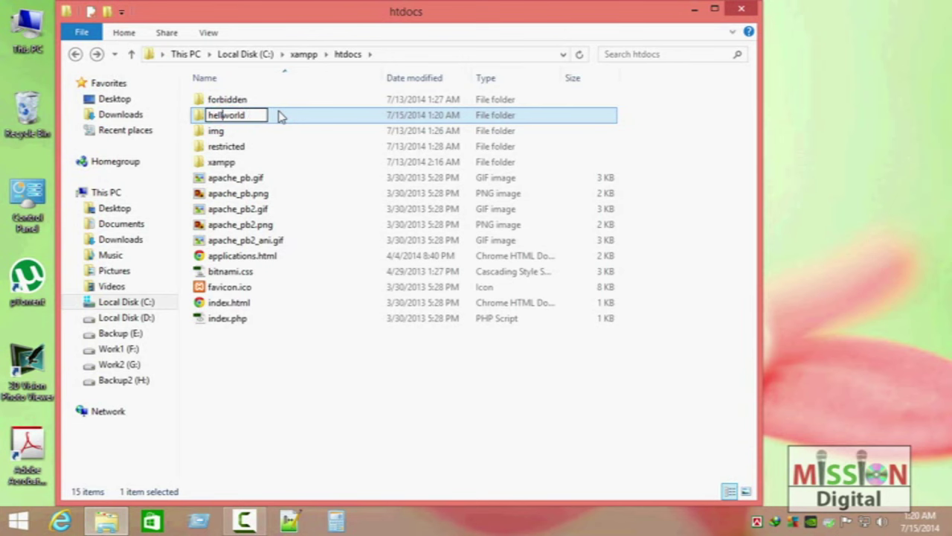
text(_)
key(Return)
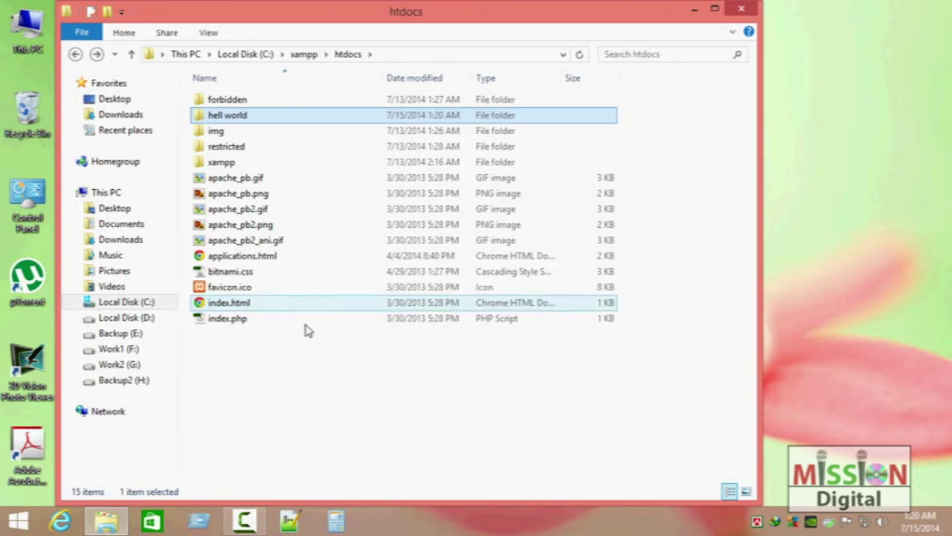
- Undo the naming and the creation of the new folder in htdocs
key(ctrl+z)
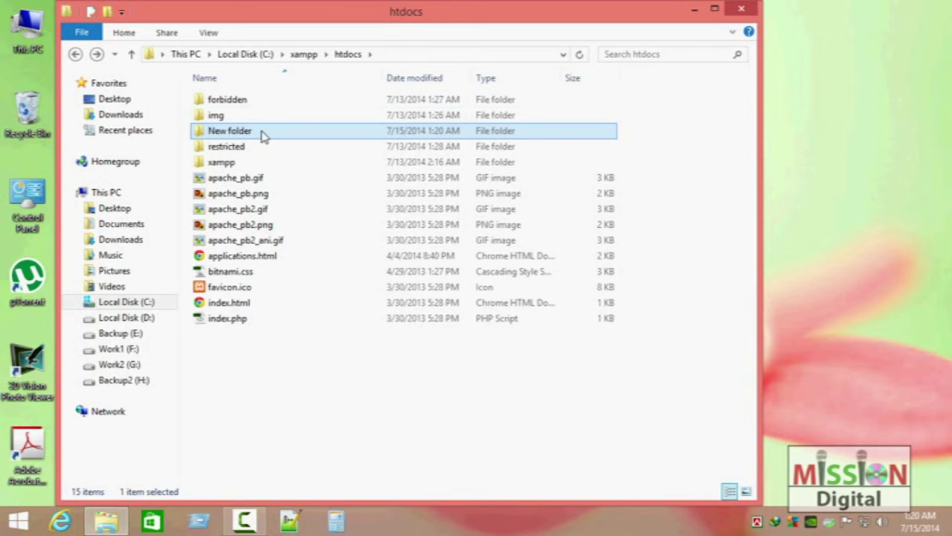
key(ctrl+z)
click(243, 164)
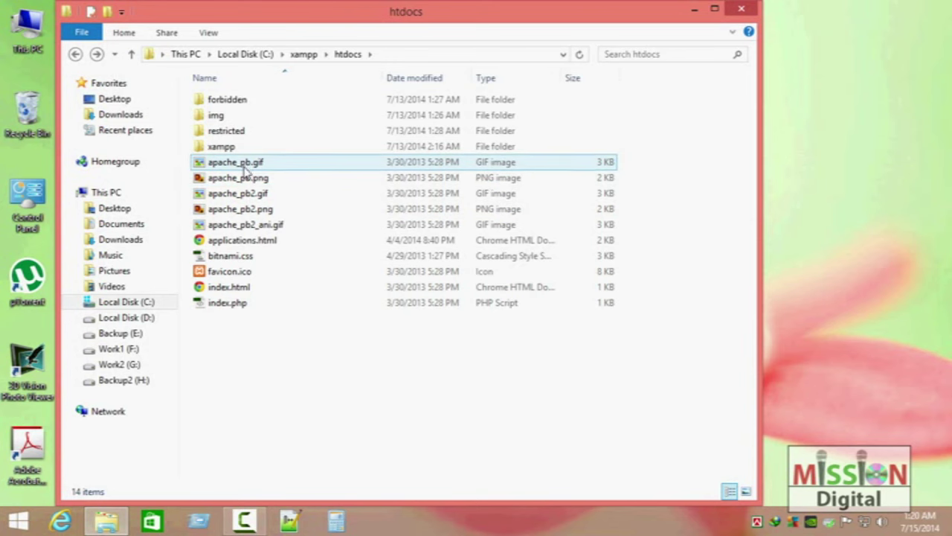
click(241, 195)
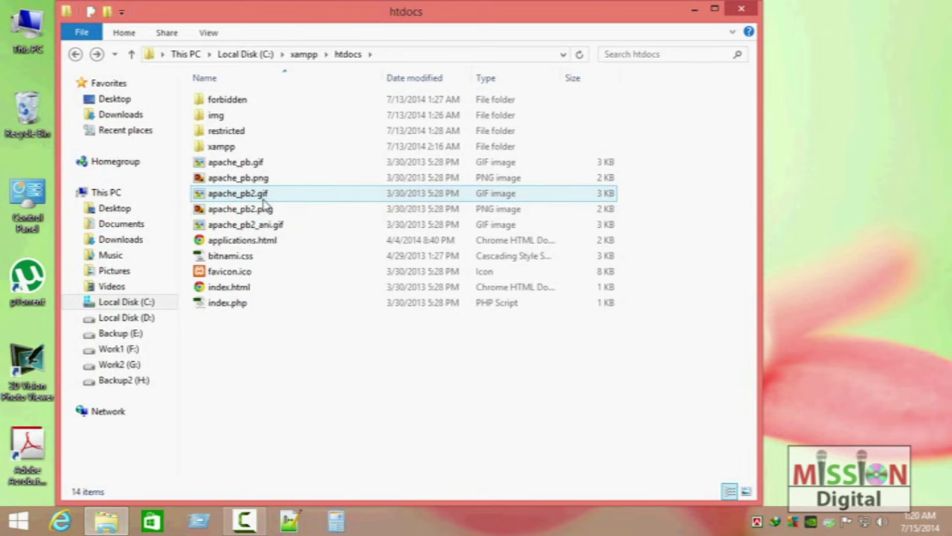
click(269, 209)
click(256, 179)
click(256, 164)
click(253, 179)
click(251, 210)
click(251, 194)
click(250, 225)
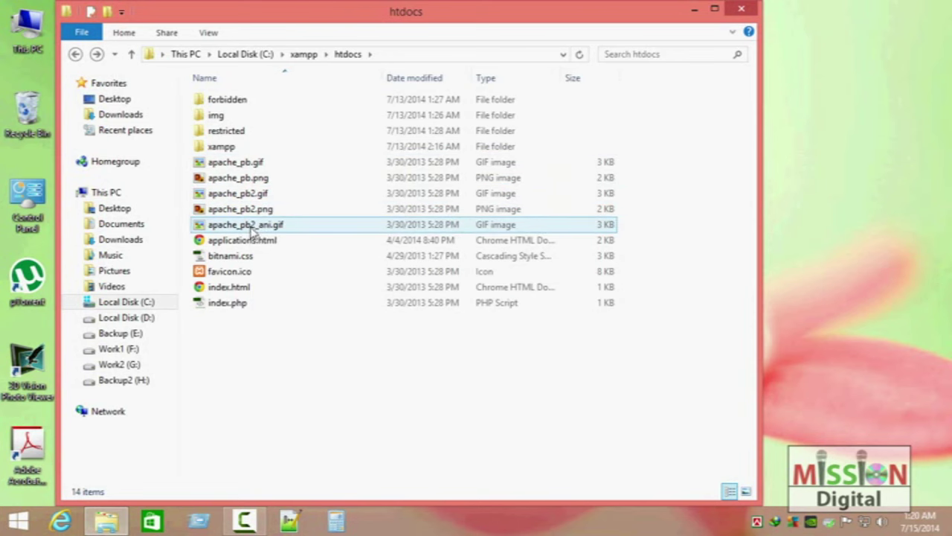
click(235, 177)
click(345, 375)
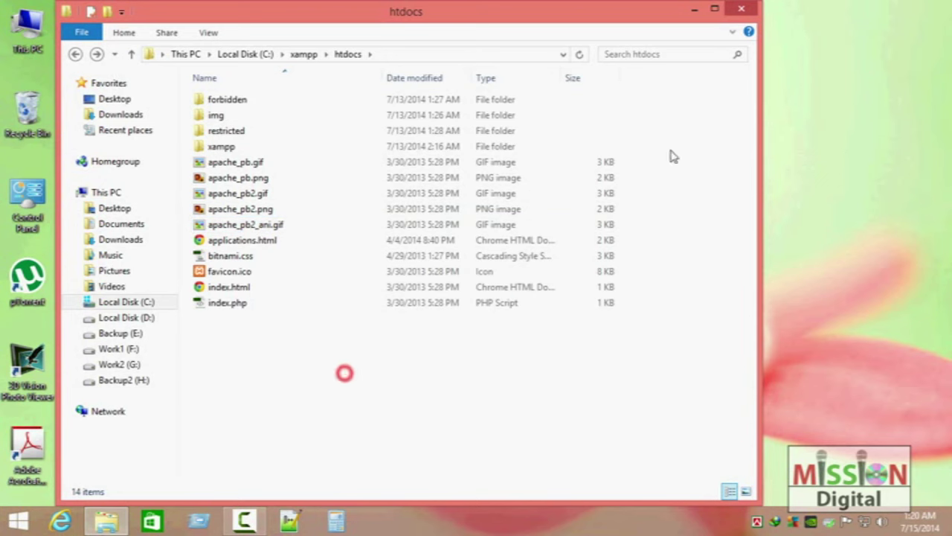
key(Down)
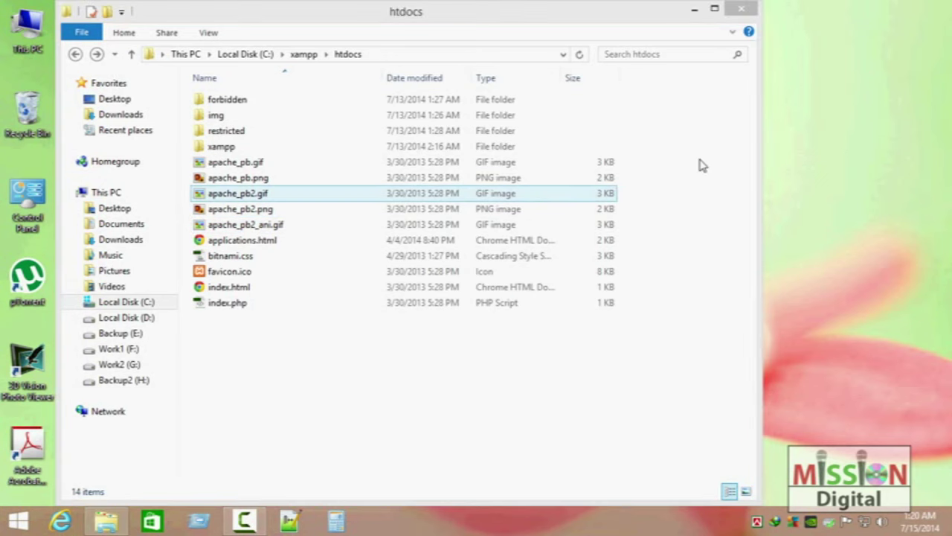
key(Up)
key(Up)
key(Up)
key(Up)
key(Up)
key(Up)
click(702, 165)
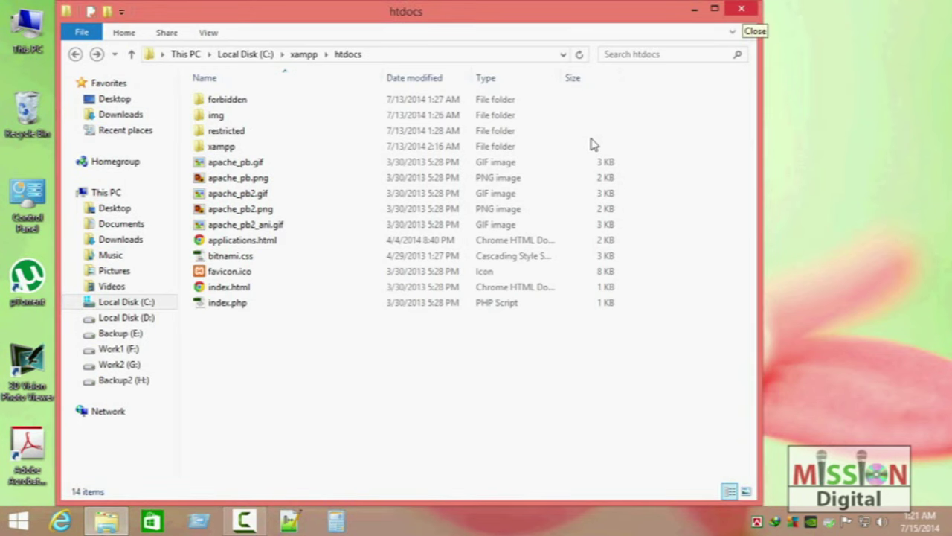
- Close the htdocs window and launch XAMPP Control Panel by searching the installed apps for "xa"
key(alt+F4)
key(super)
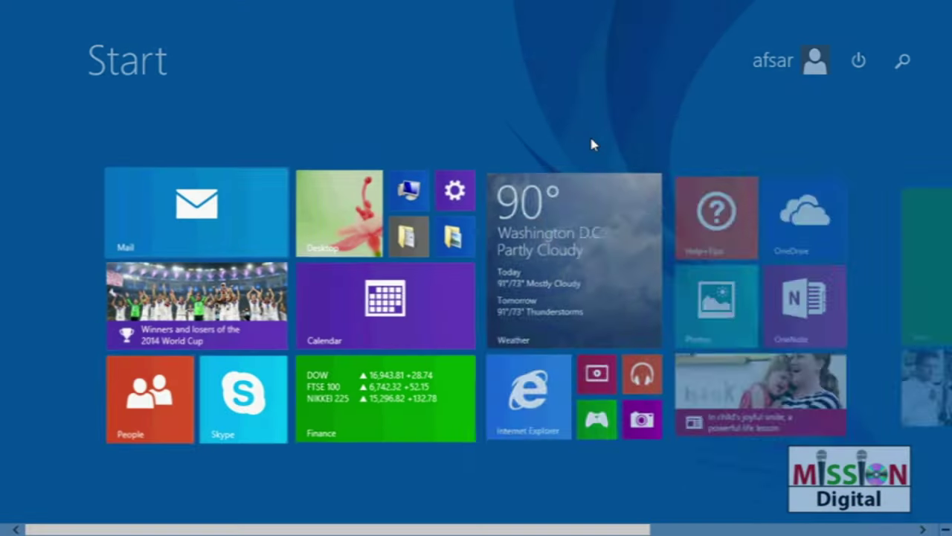
key(ctrl+Tab)
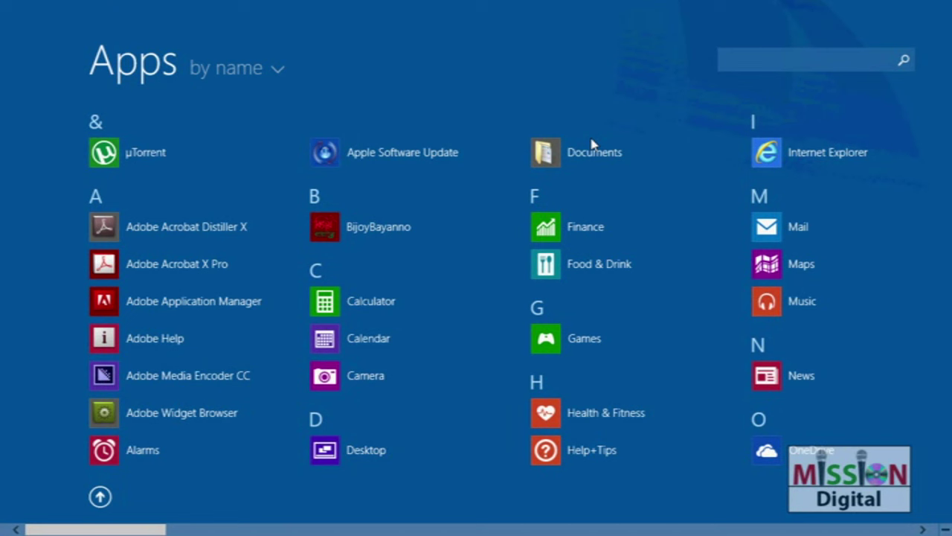
text(xa)
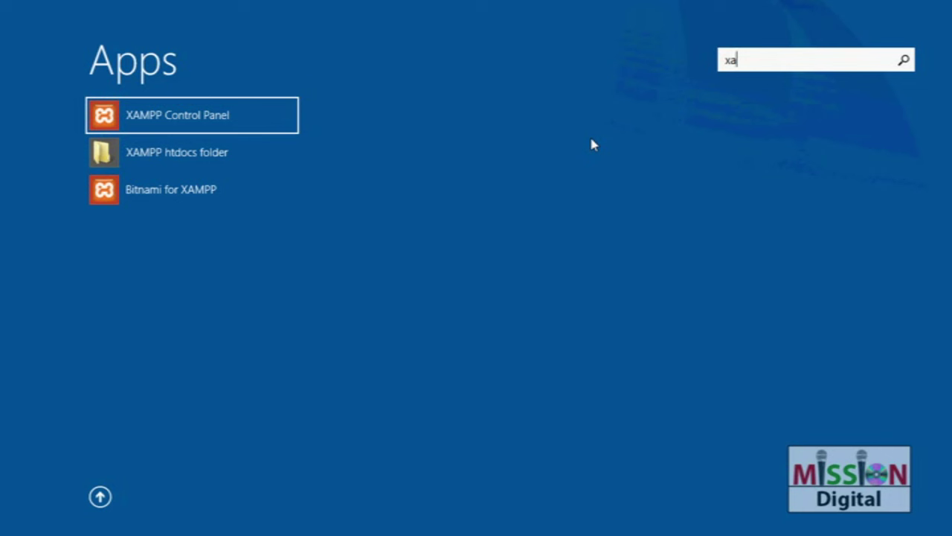
key(Up)
key(Up)
key(Up)
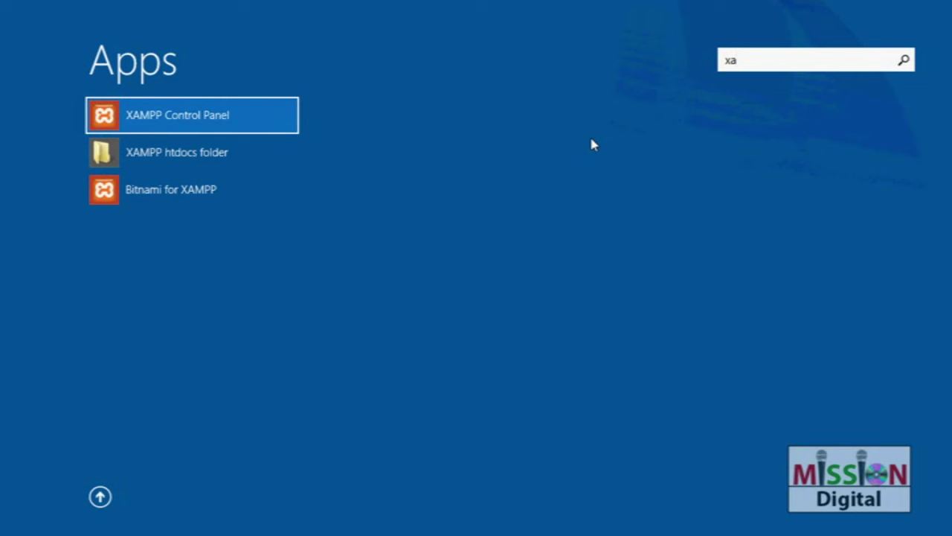
key(Down)
key(Down)
key(Down)
key(Return)
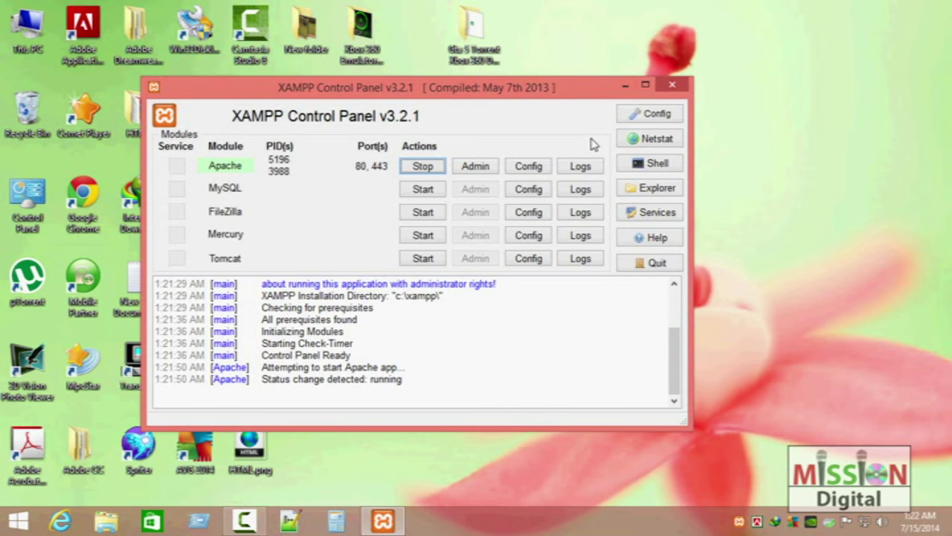
- Start the MySQL module and close the XAMPP Control Panel window
key(Down)
key(space)
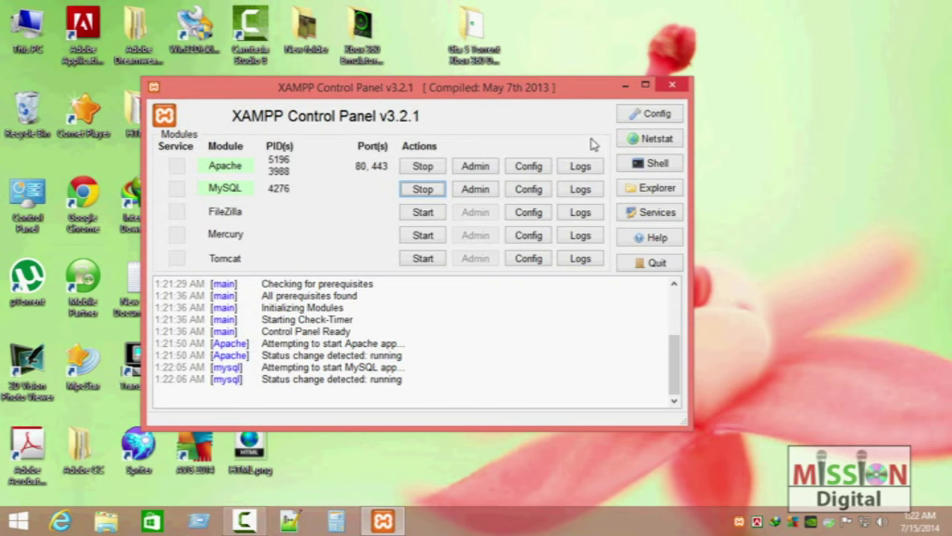
key(alt+F4)
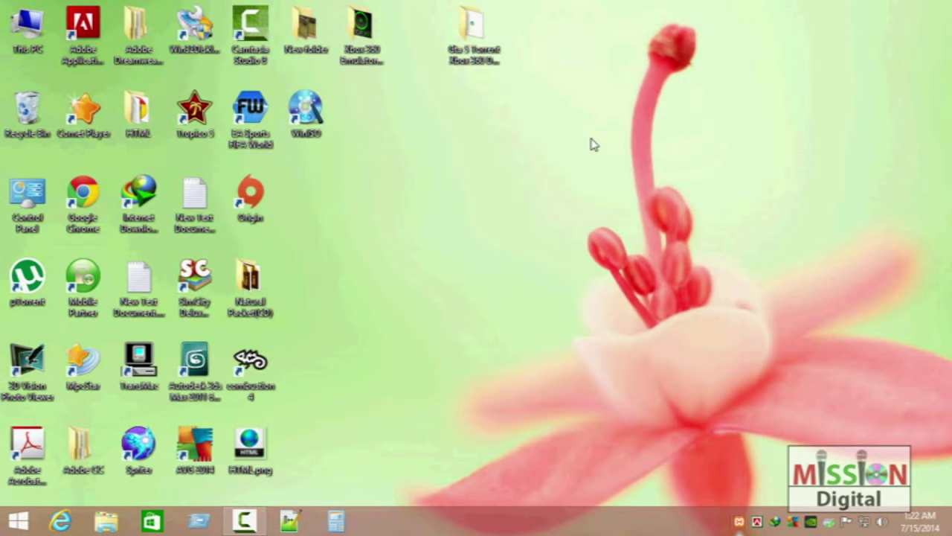
- Open Google Chrome from the desktop, close its Bueno Search start page and bring up a blank new tab
key(Down)
key(Down)
key(Right)
key(Return)
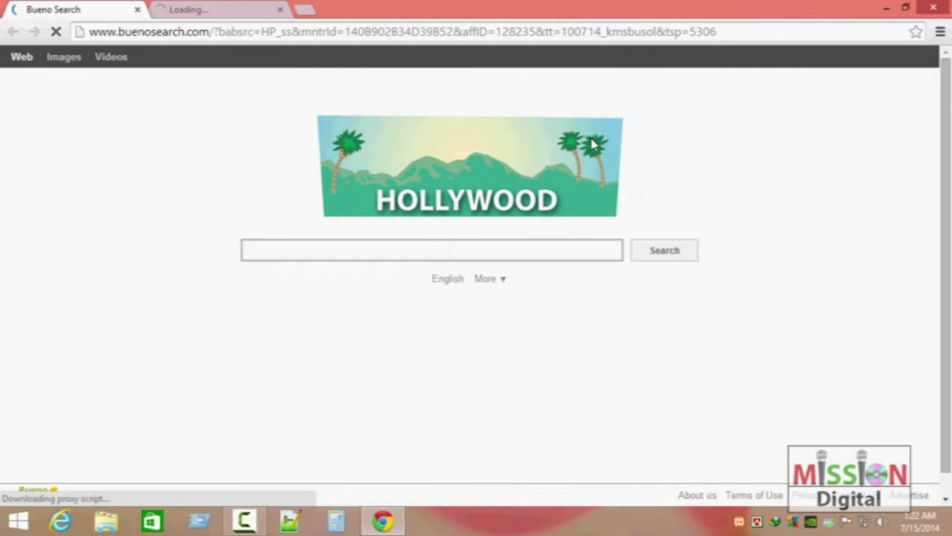
key(ctrl+w)
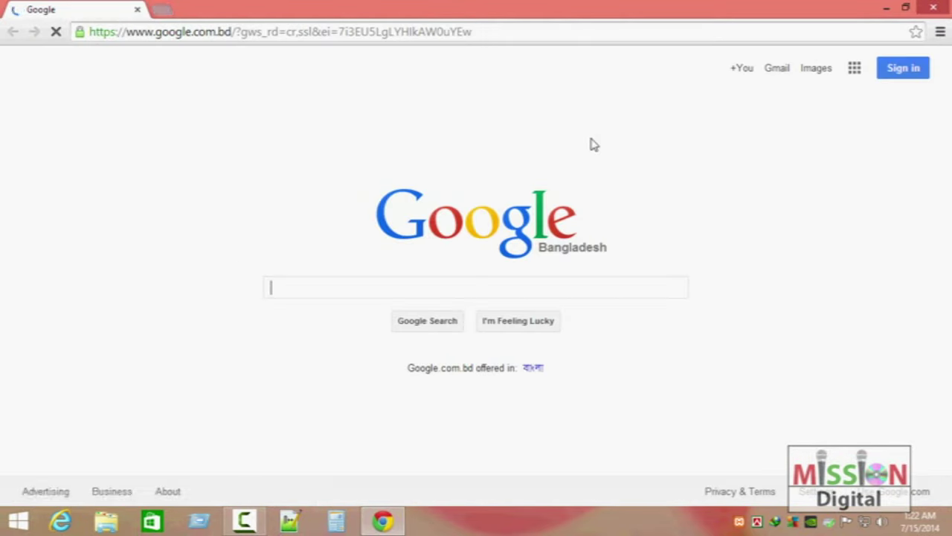
key(ctrl+t)
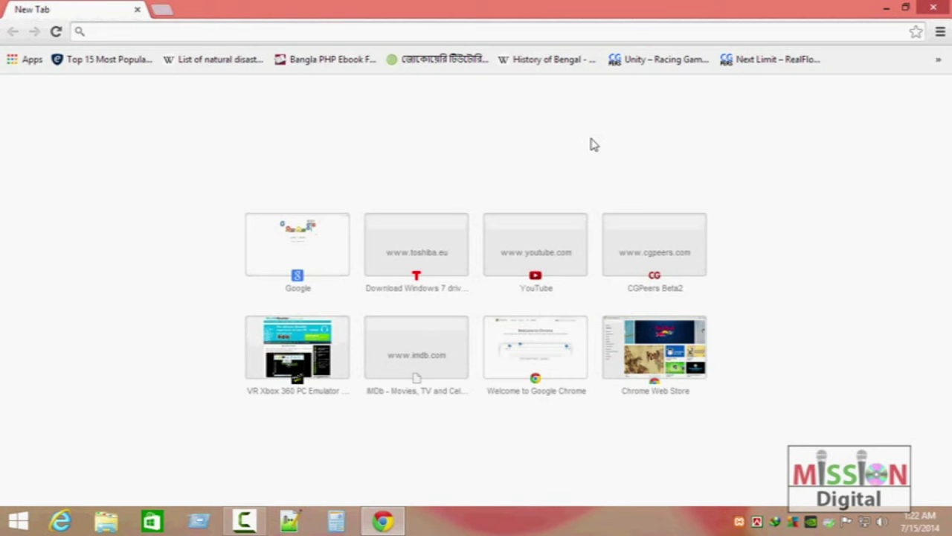
- Load localhost in the blank tab to open the XAMPP for Windows page
text(loca)
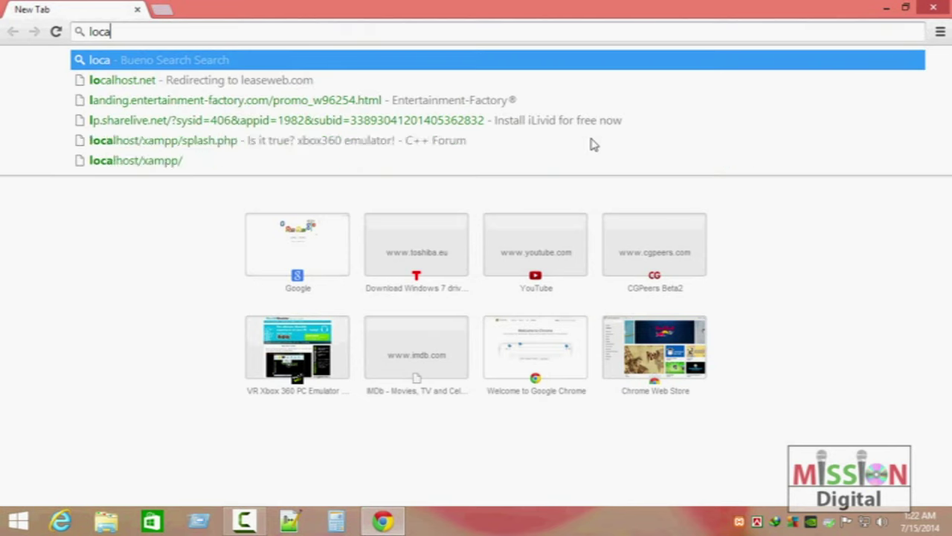
text(lhost)
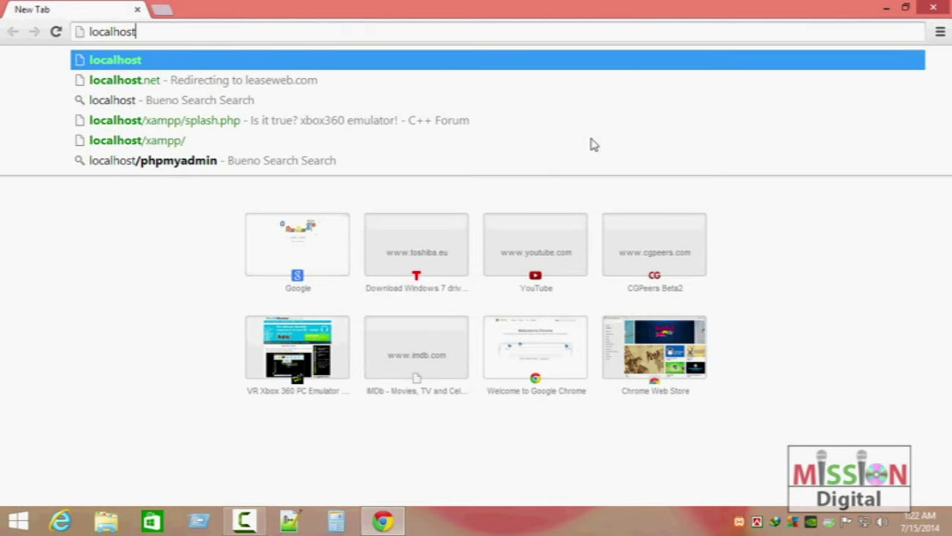
key(Return)
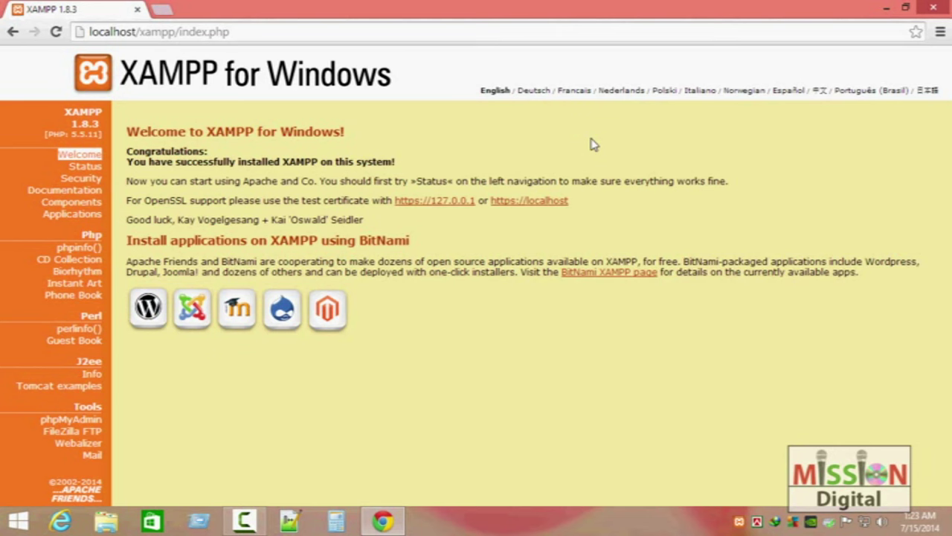
- Load the local server in the same tab through its IP address, 127.0.0.1
key(Tab)
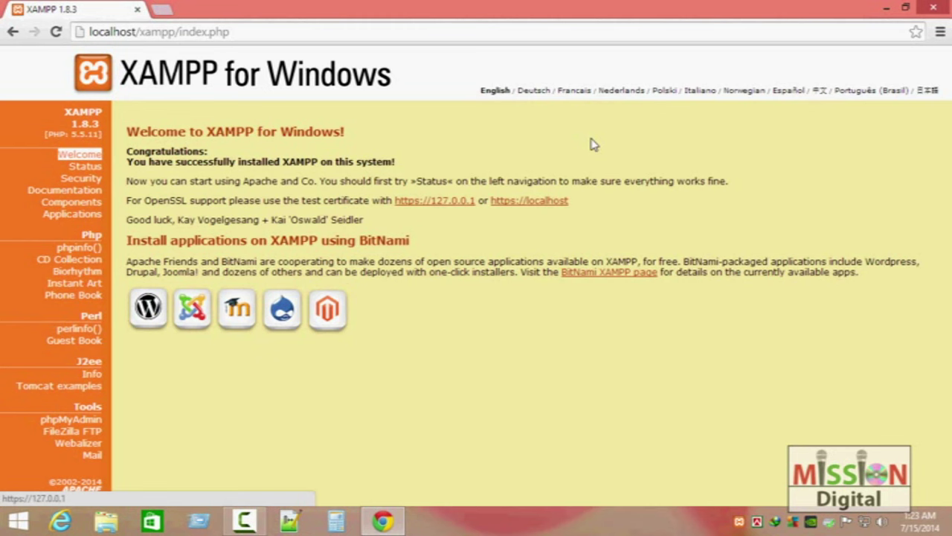
key(Tab)
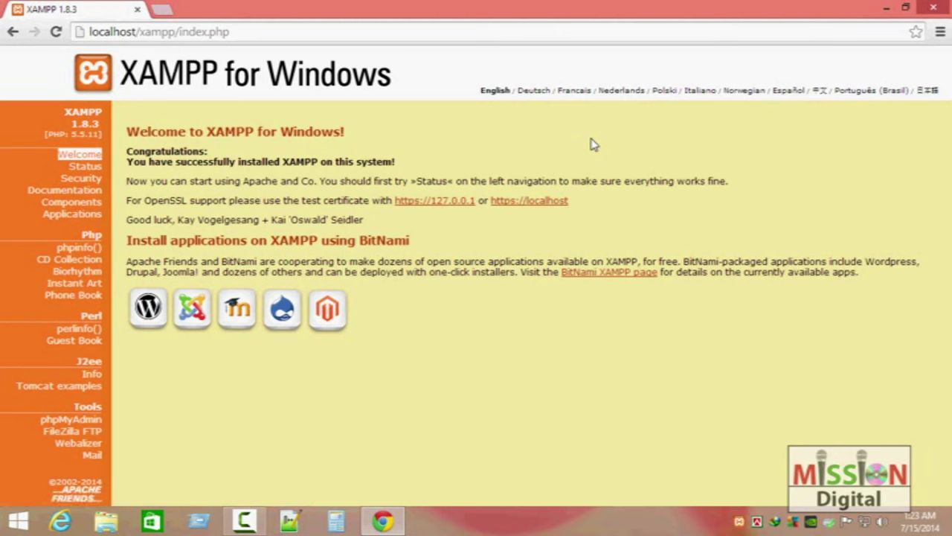
key(shift+Tab)
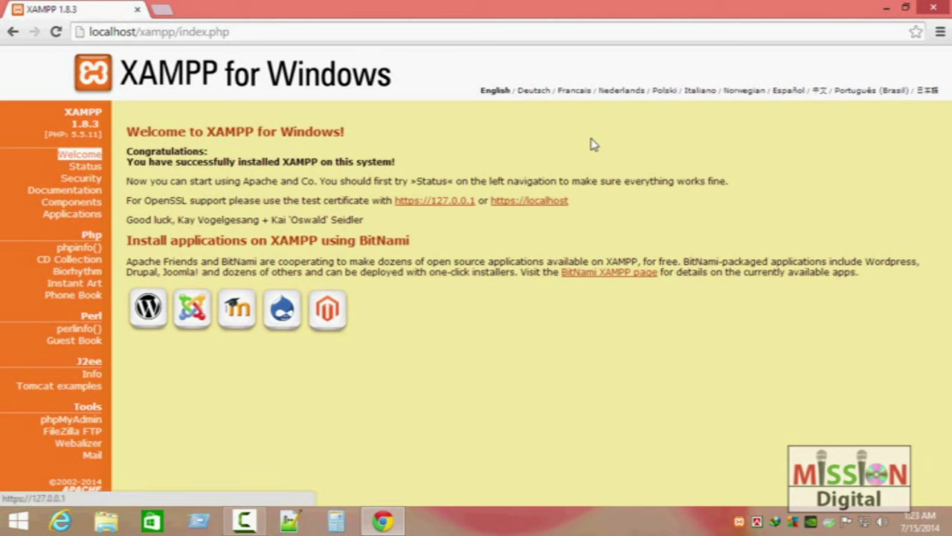
key(shift+Tab)
key(shift+Tab)
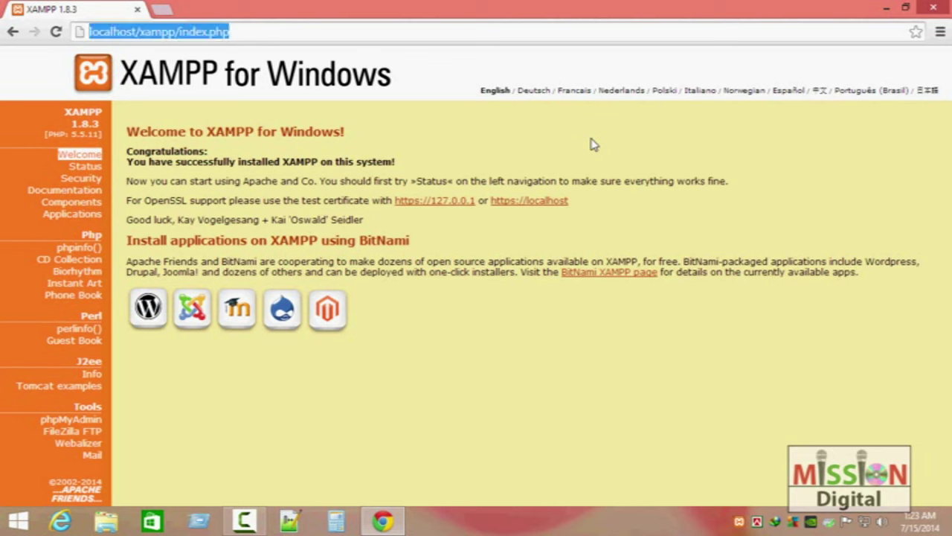
text(127.0.0)
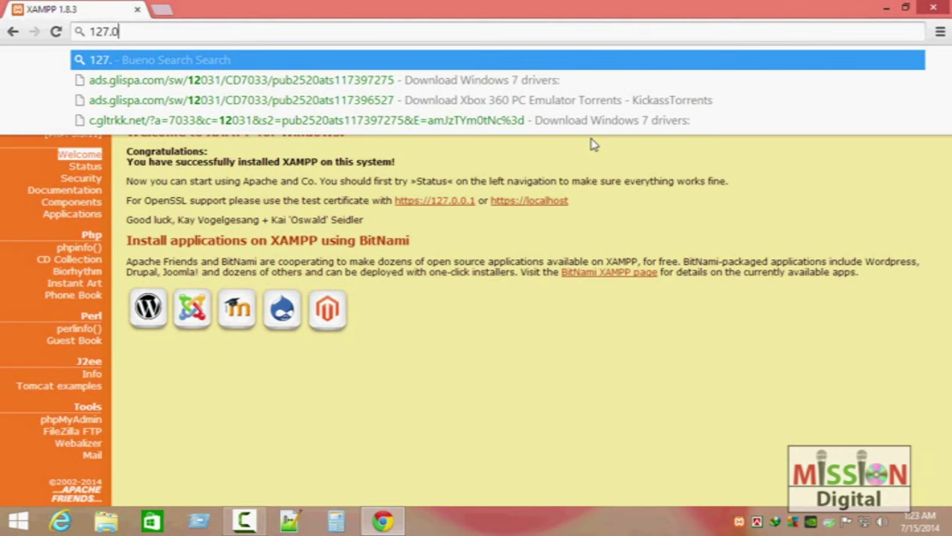
text(.1)
key(Return)
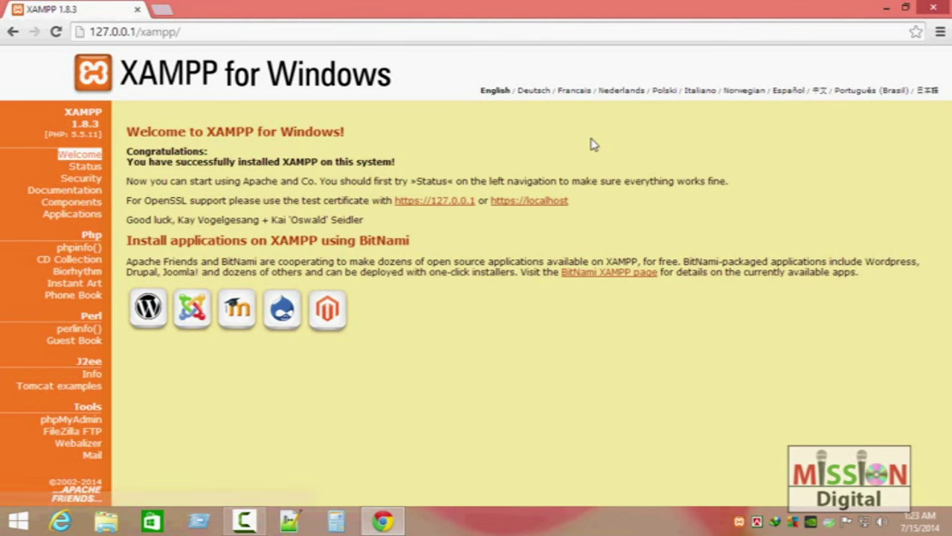
- Return to the XAMPP page through the localhost address in place of the IP address
key(ctrl+l)
text(lov)
key(BackSpace)
text(a)
key(BackSpace)
text(cal)
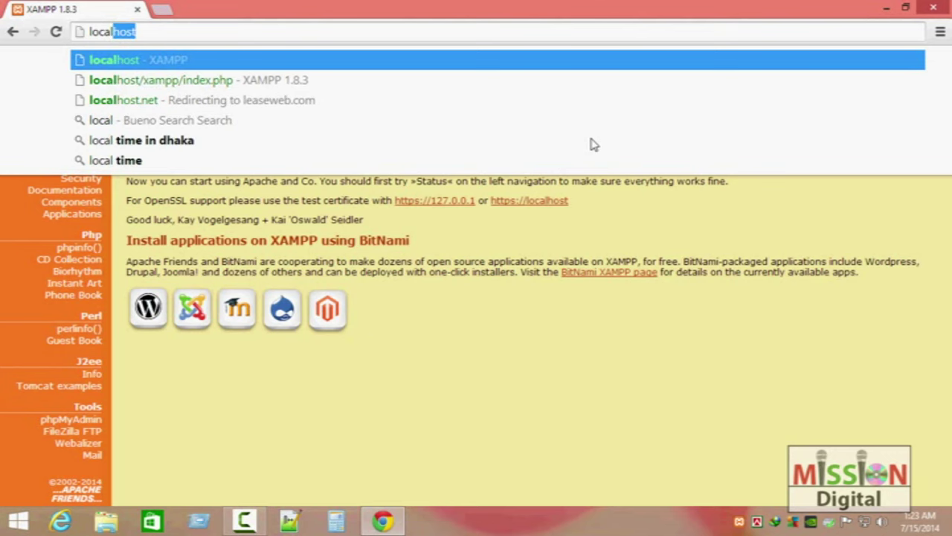
key(Return)
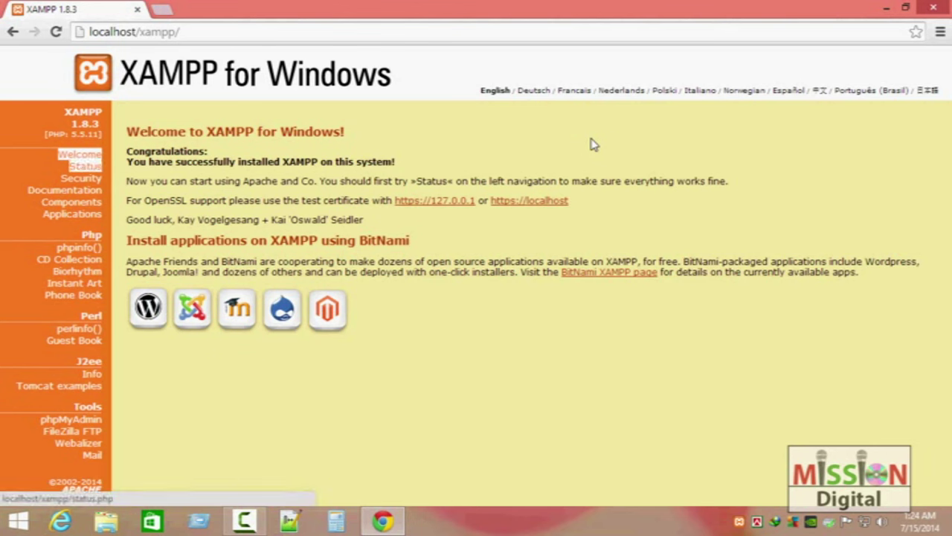
- Open the XAMPP Status page to check which server components are running
key(Tab)
key(Tab)
key(Tab)
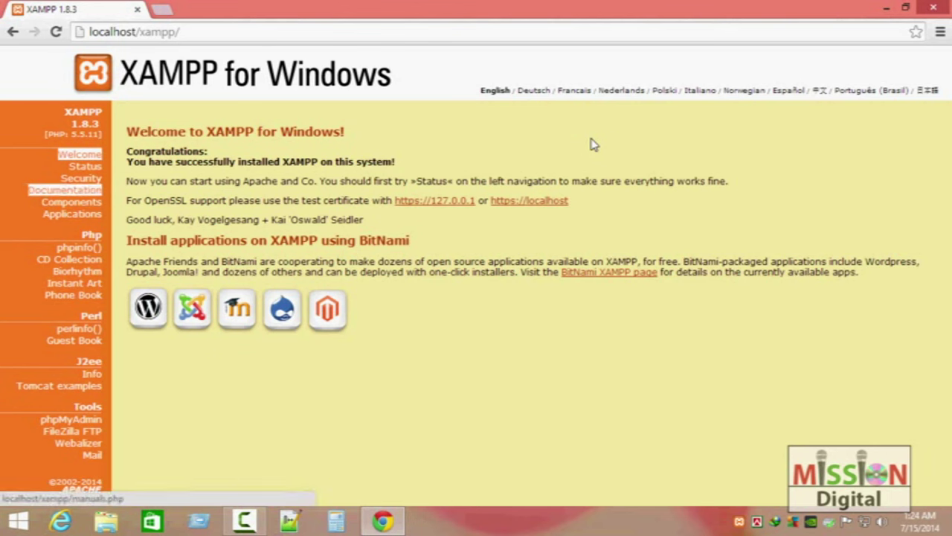
key(shift+Tab)
key(shift+Tab)
key(shift+Tab)
key(Return)
- Open the XAMPP Documentation page to view the reference documentation and tutorial links
key(Tab)
key(Tab)
key(Tab)
key(Tab)
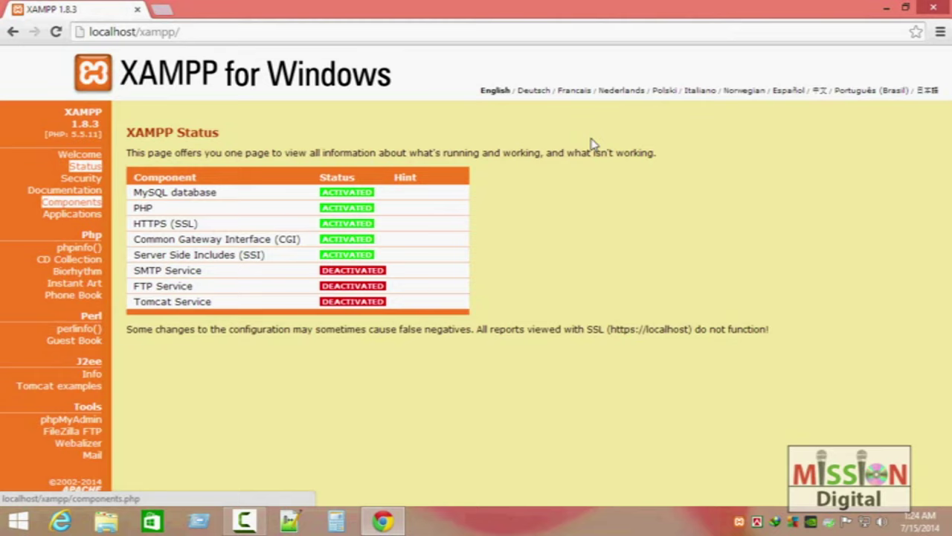
click(65, 190)
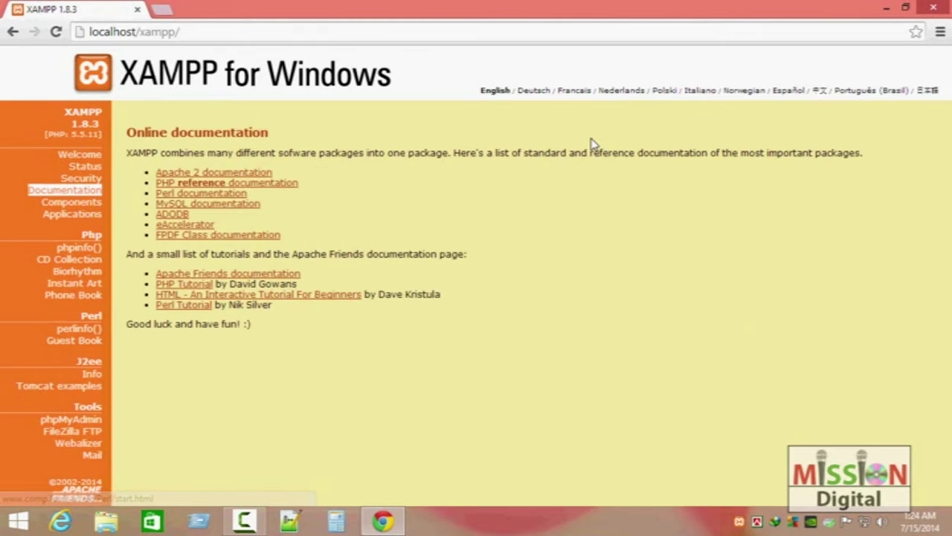
- Open the phpinfo() page and look through the PHP version and configuration details
click(79, 246)
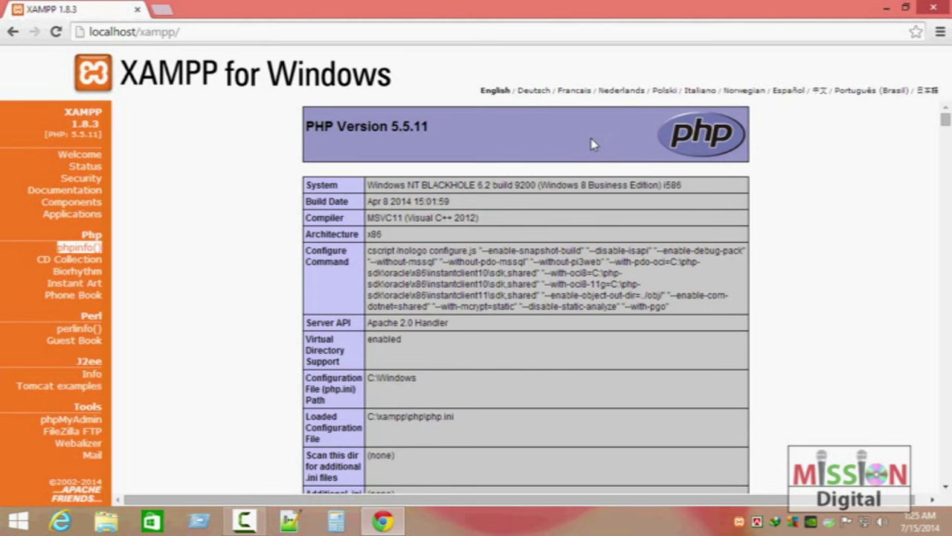
scroll(593, 144, down, 20)
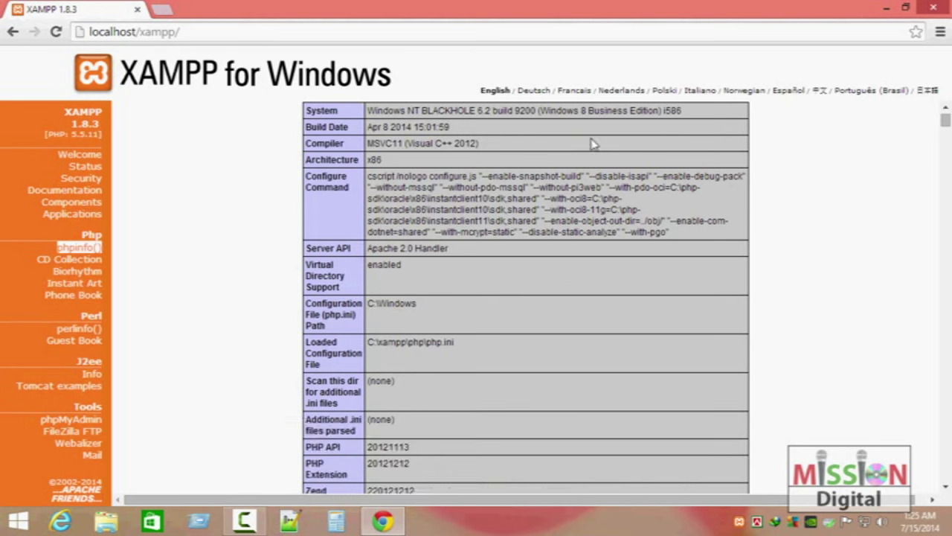
scroll(592, 143, up, 10)
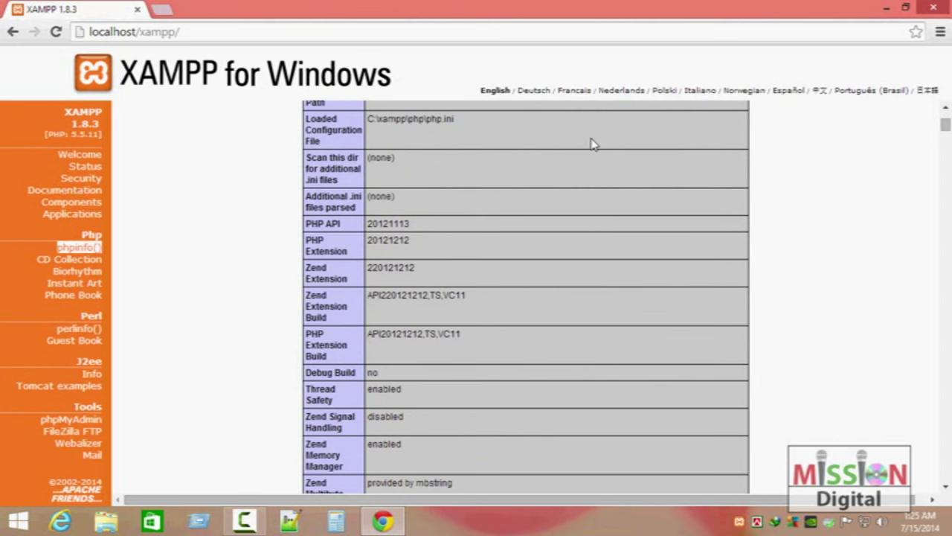
key(Tab)
key(Tab)
key(Tab)
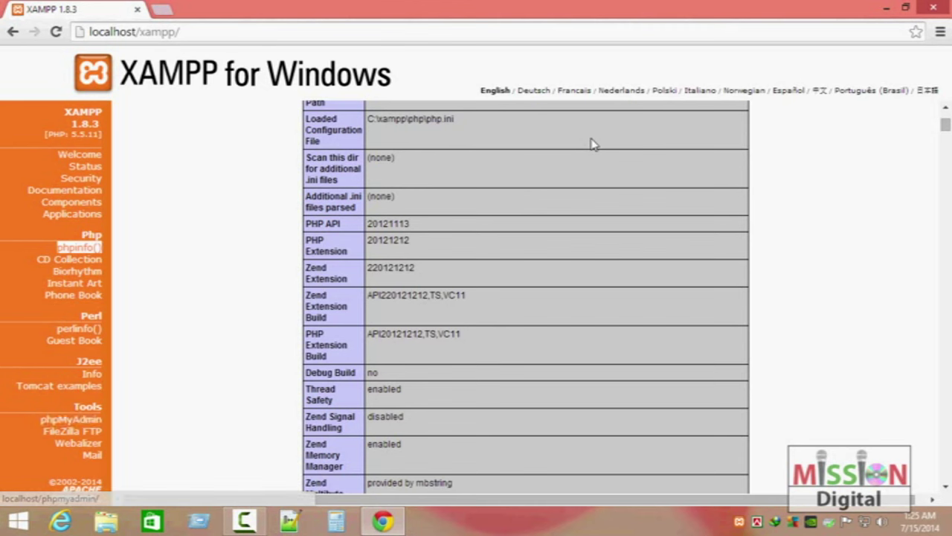
key(Tab)
key(Tab)
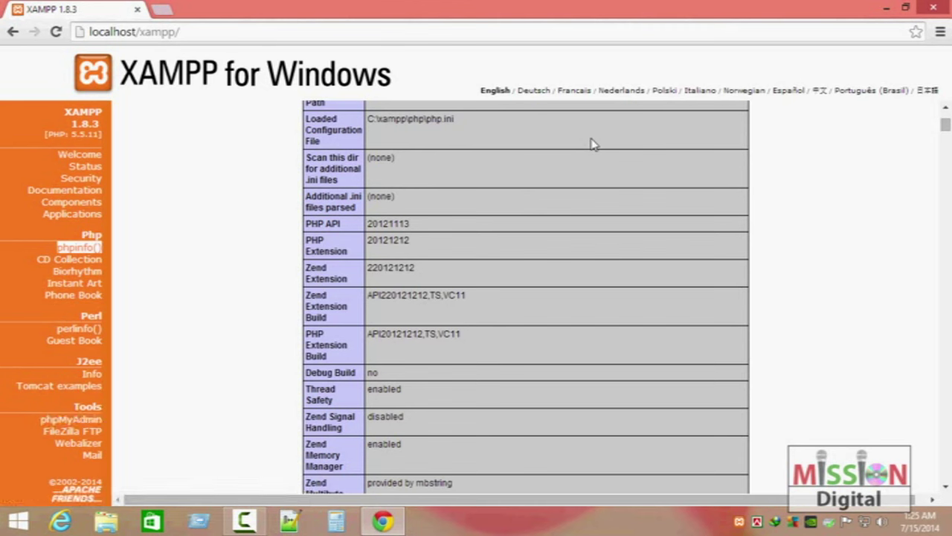
key(Tab)
key(Tab)
key(Tab)
key(Tab)
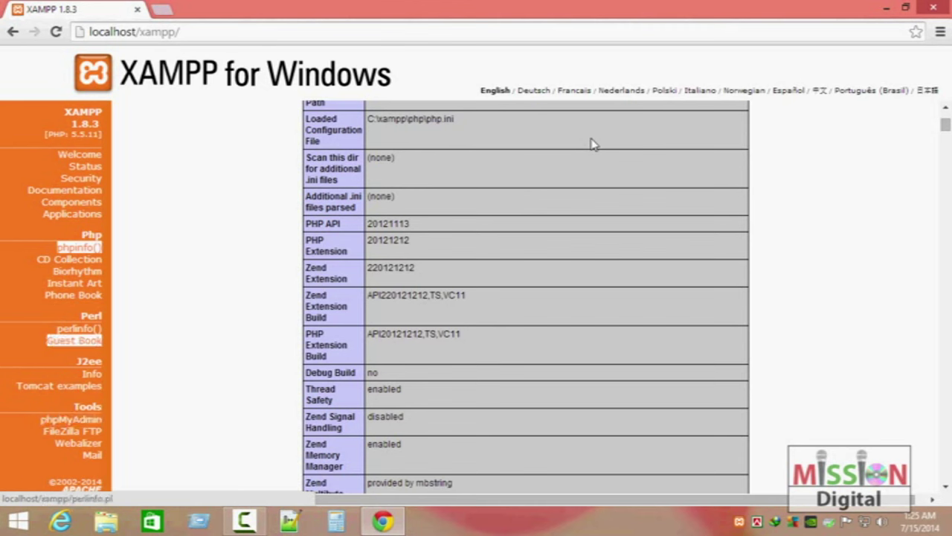
key(Tab)
key(Tab)
key(Tab)
key(Tab)
key(Tab)
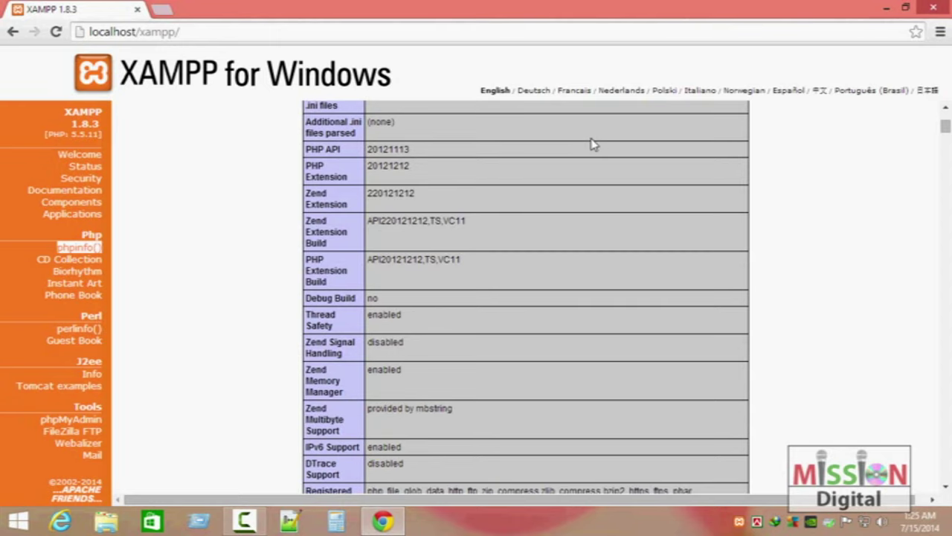
key(Tab)
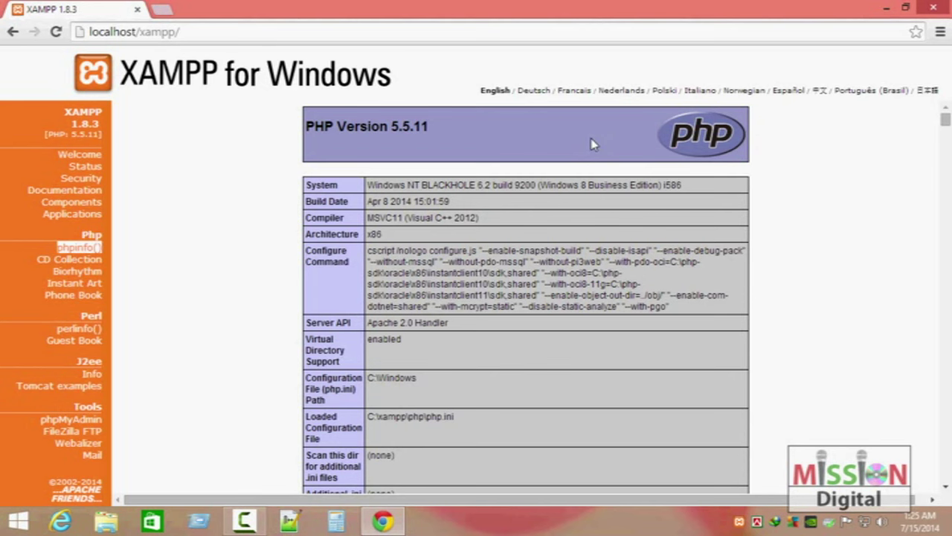
key(Tab)
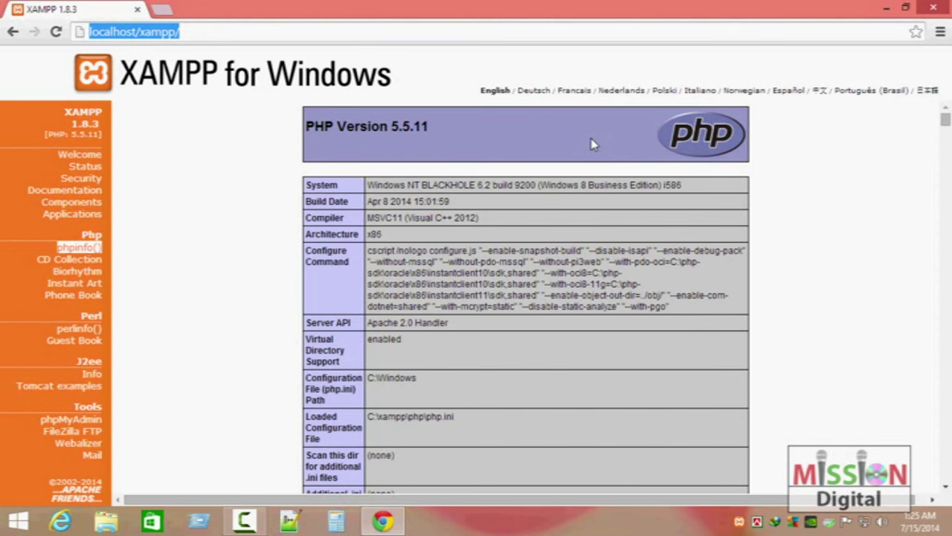
key(Tab)
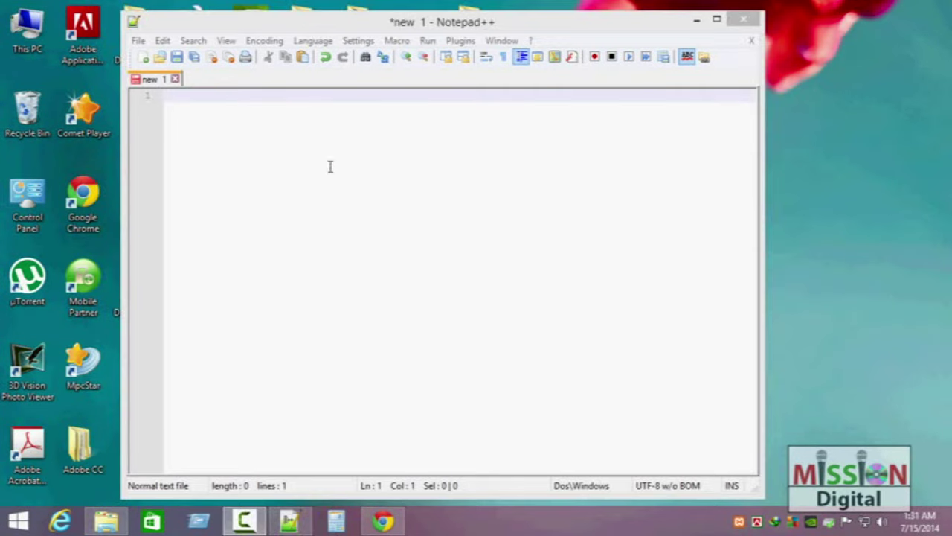
- Switch to Notepad++, shift its window slightly aside and begin the blank document with the opening tag <?php
click(307, 165)
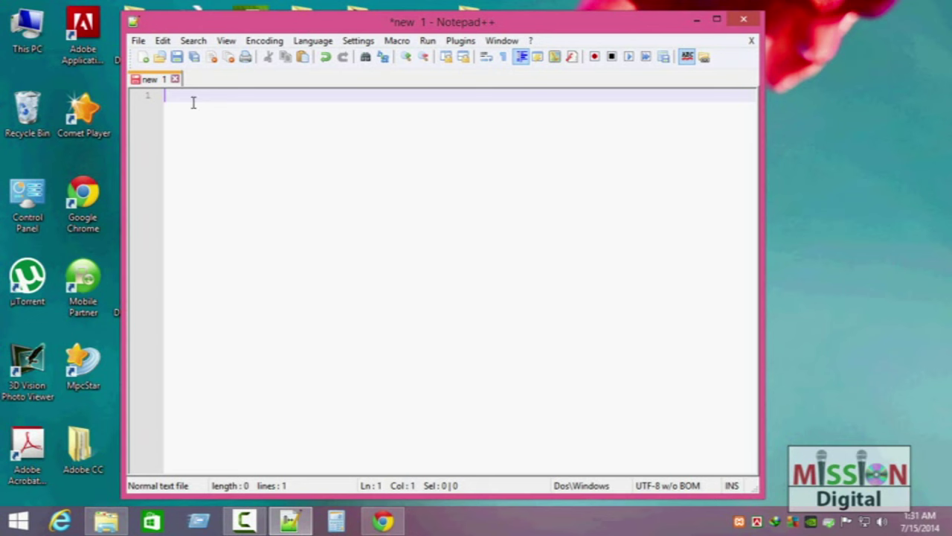
drag(357, 24, 366, 22)
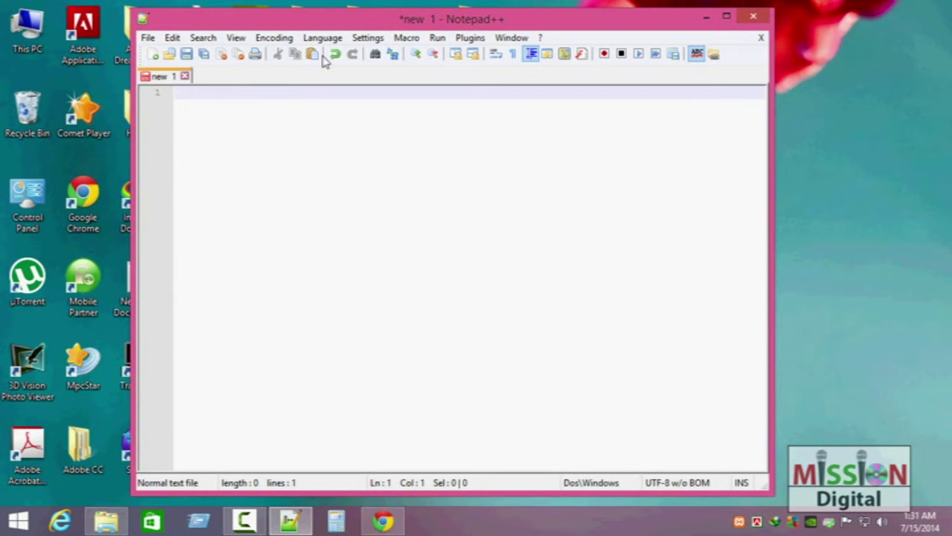
drag(312, 23, 320, 23)
click(209, 98)
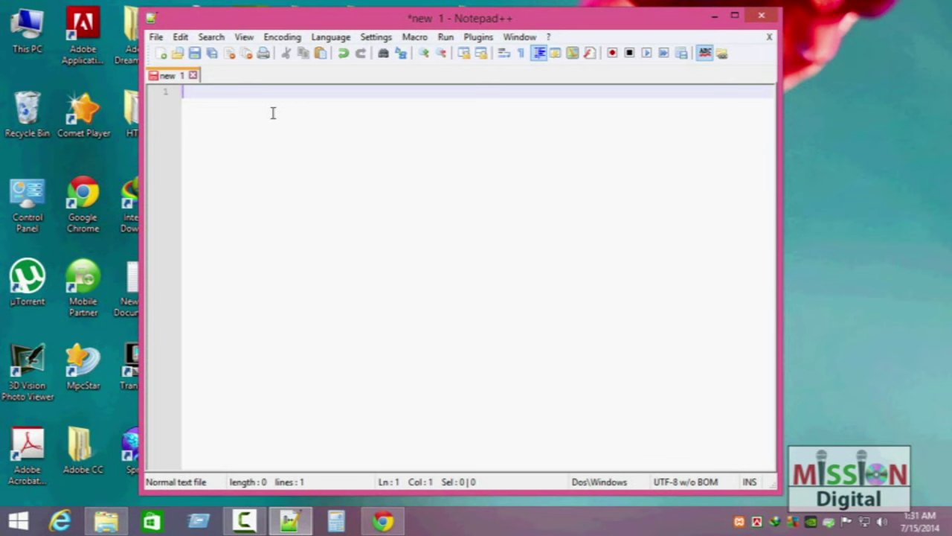
text(<?php)
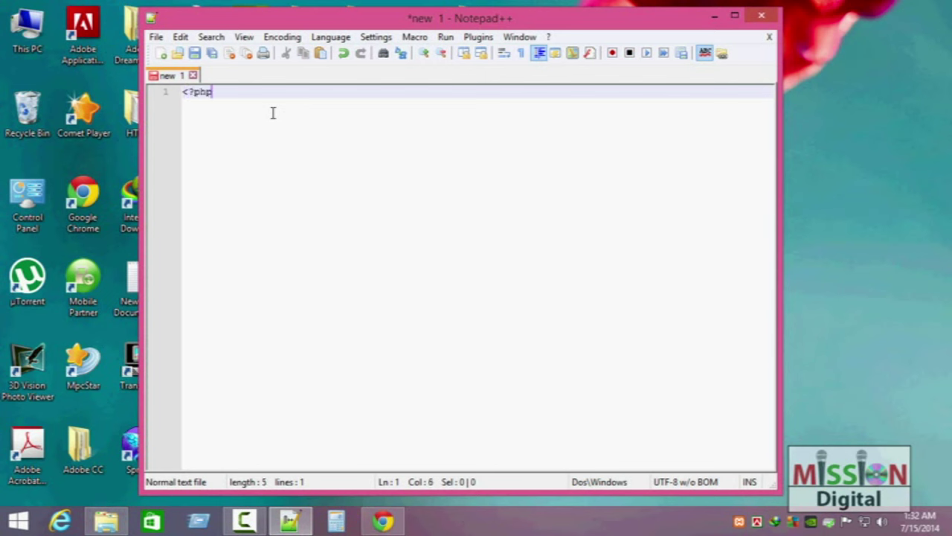